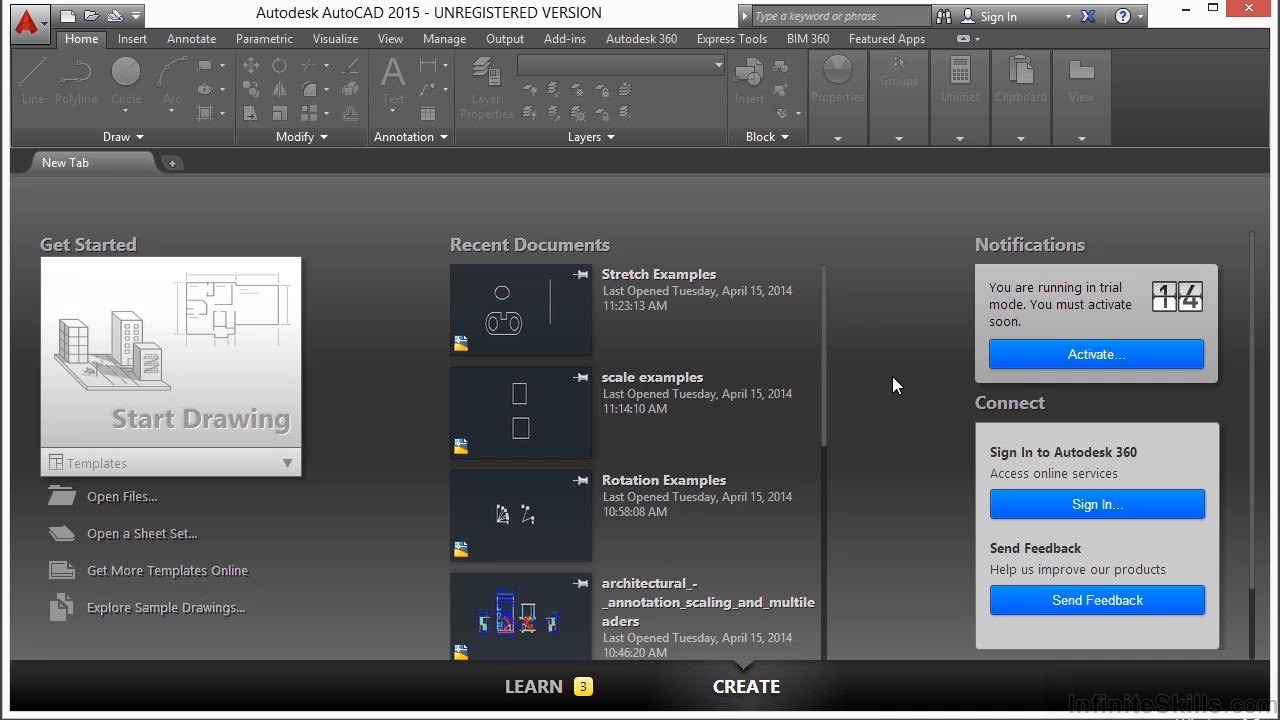
Step: Open the drawing file Offset Examples.dwg
click(141, 505)
click(528, 339)
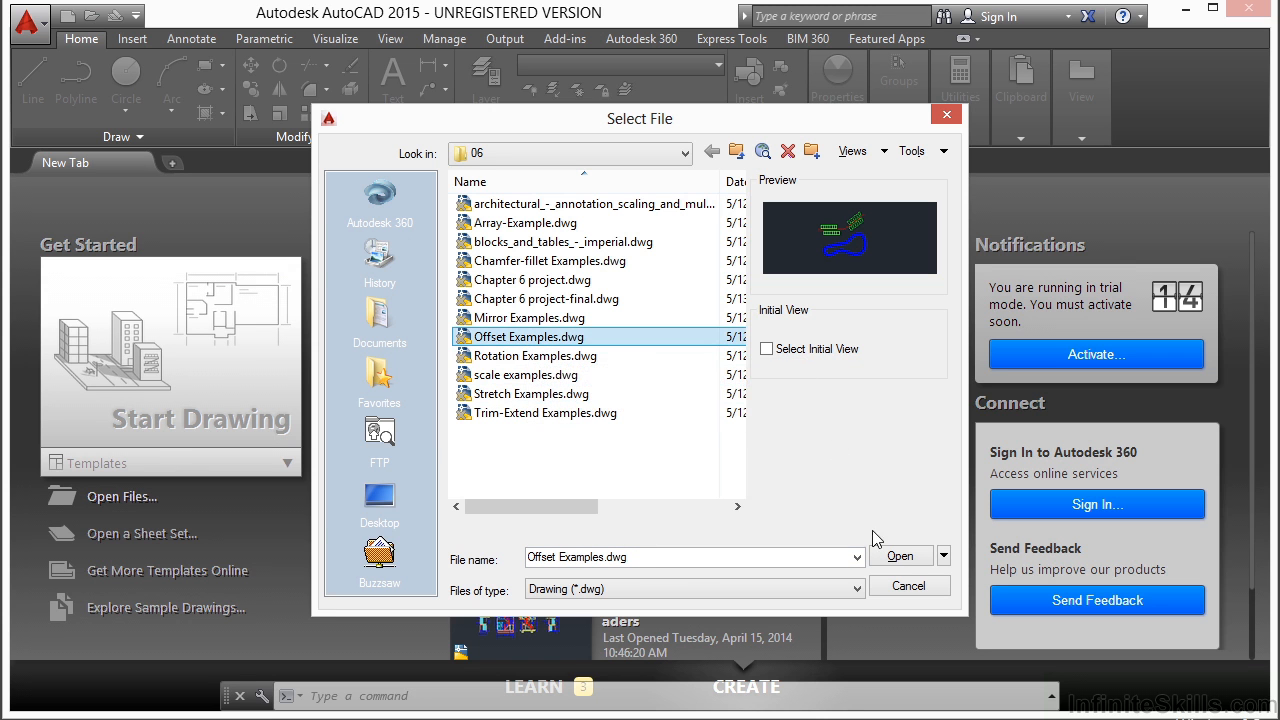
click(900, 557)
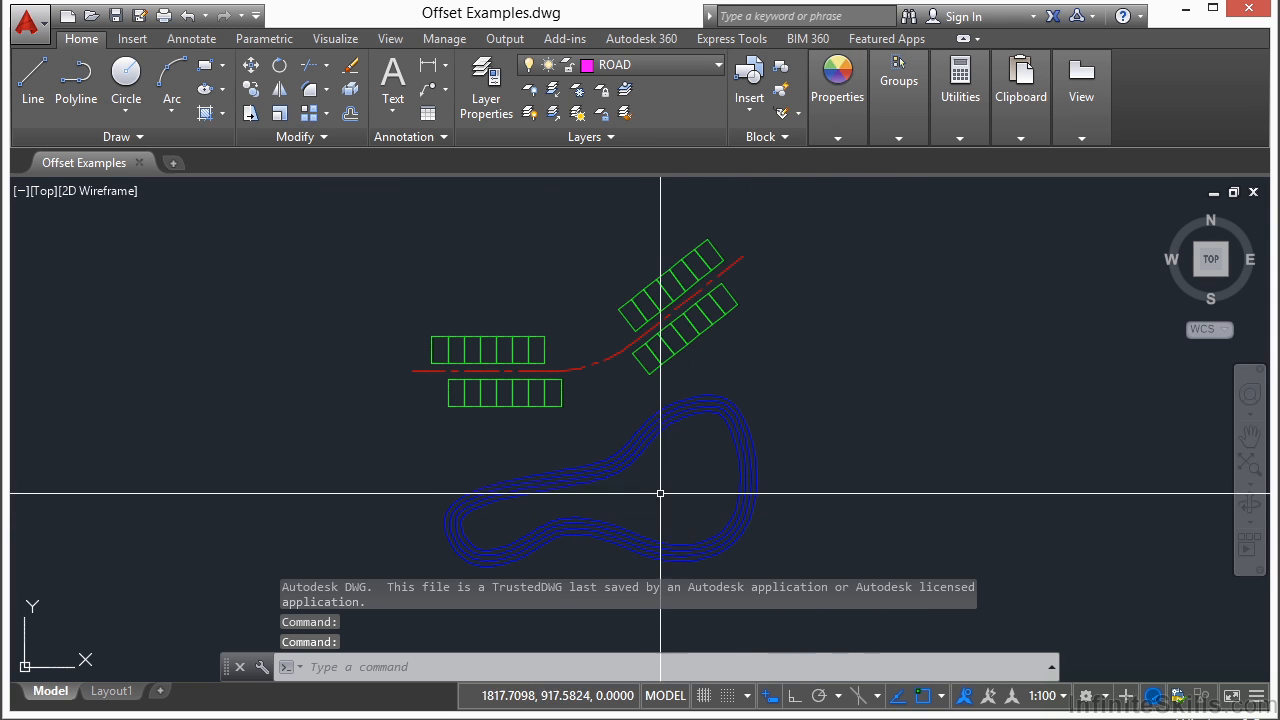
Step: Examine the green parking rows along the red road centreline and the blue nested track curves
middle_drag(636, 475, 637, 456)
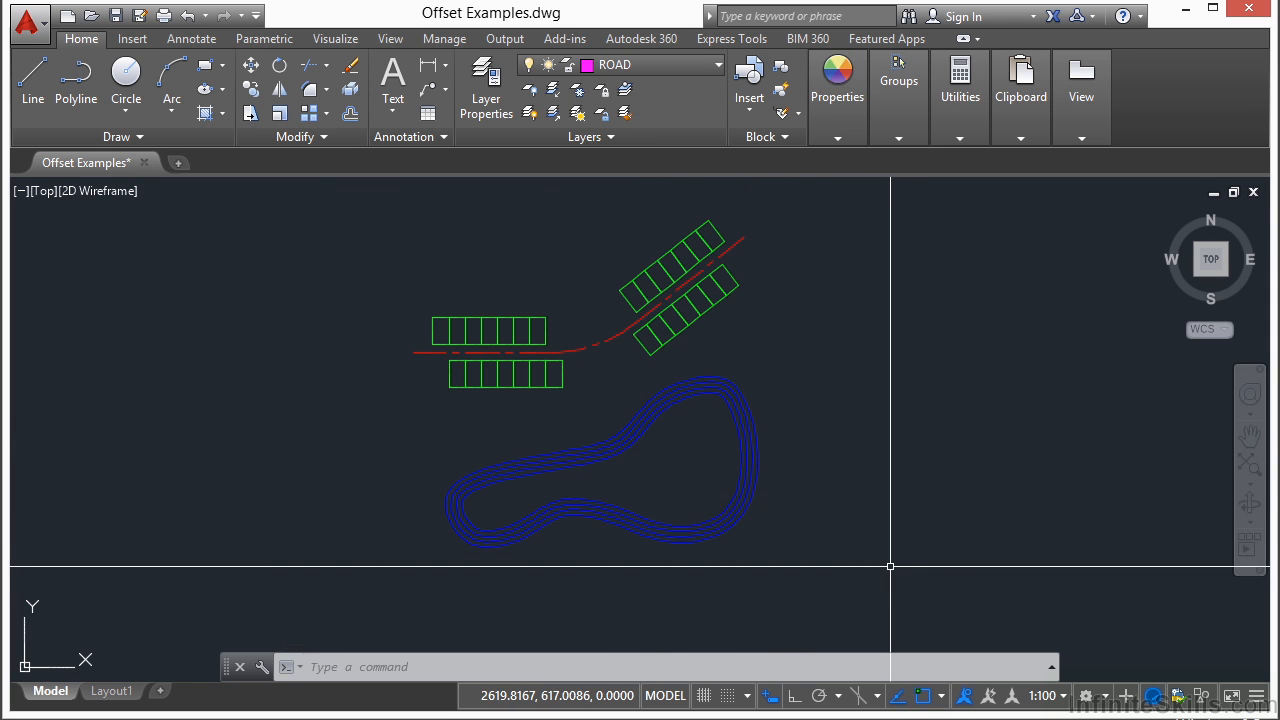
scroll(495, 318, up, 2)
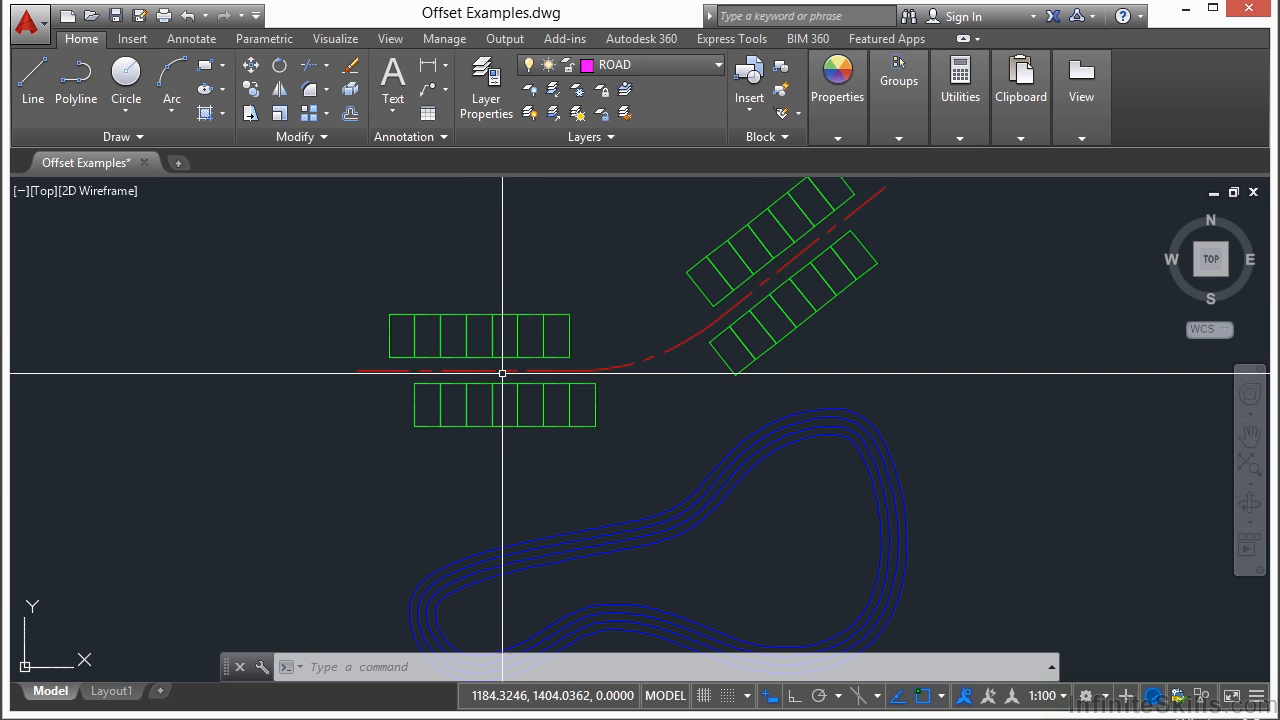
middle_drag(659, 355, 602, 411)
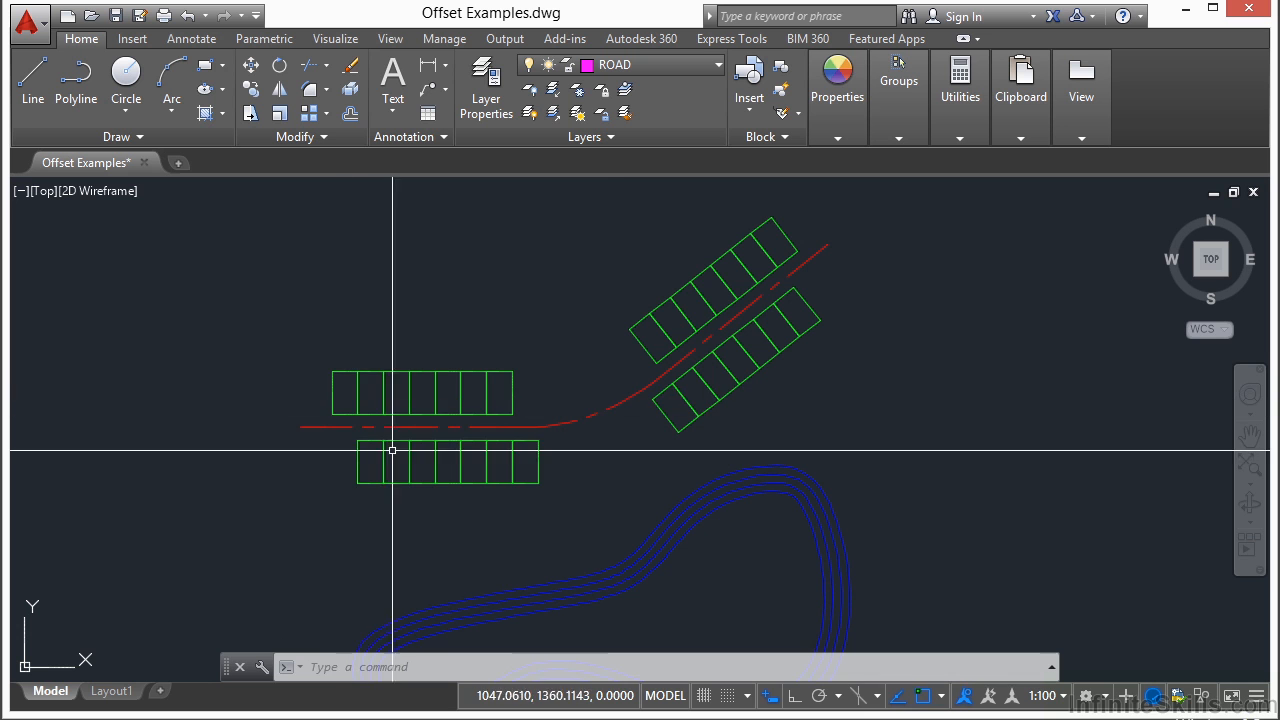
middle_drag(657, 464, 654, 316)
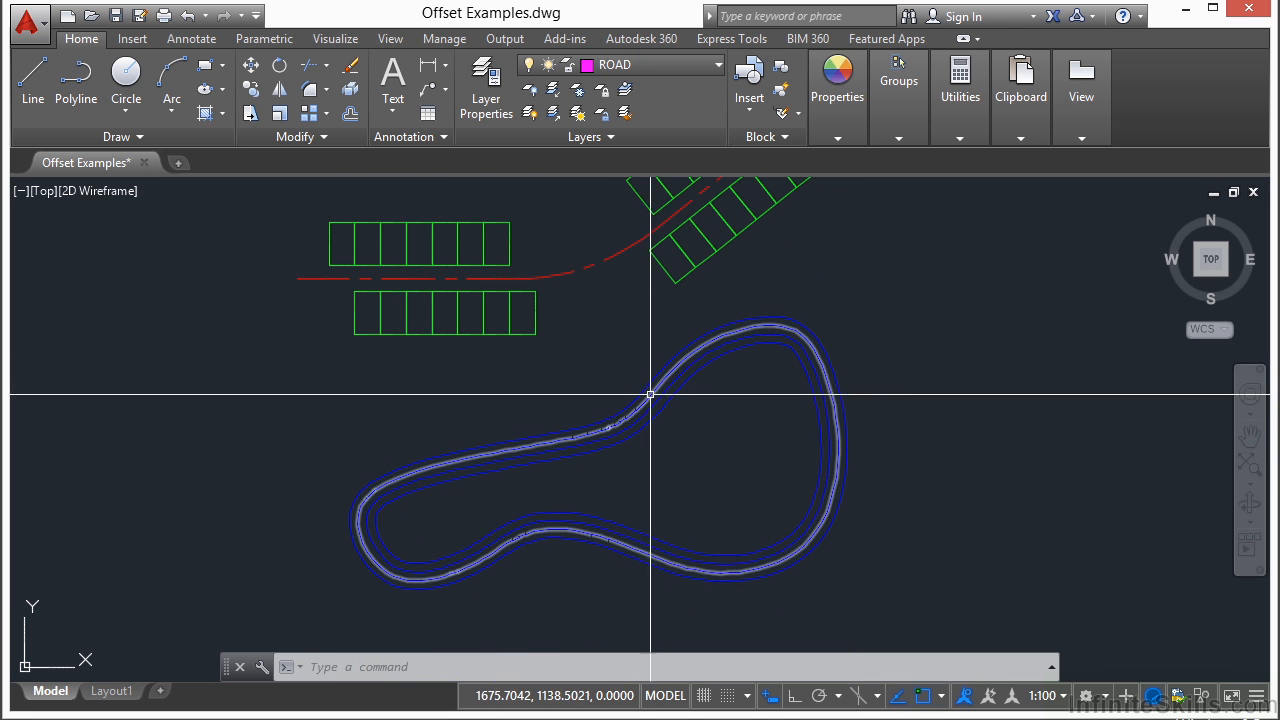
scroll(600, 391, down, 3)
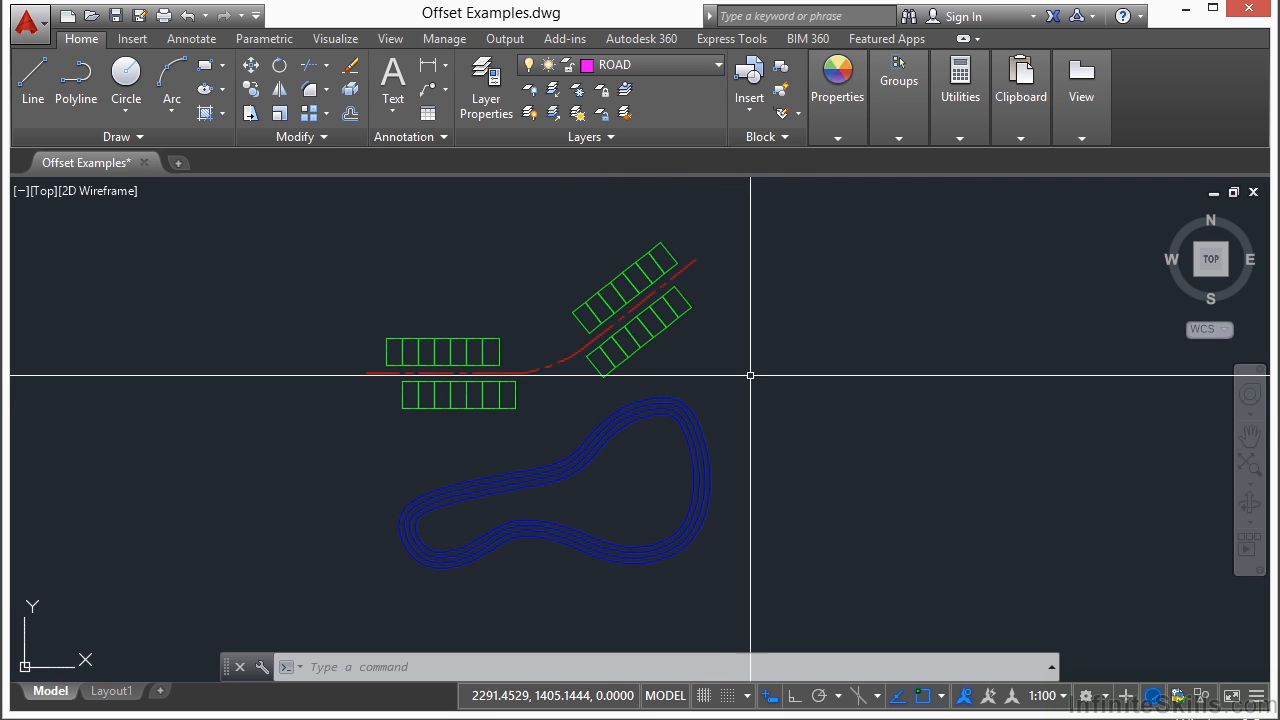
middle_drag(606, 517, 652, 484)
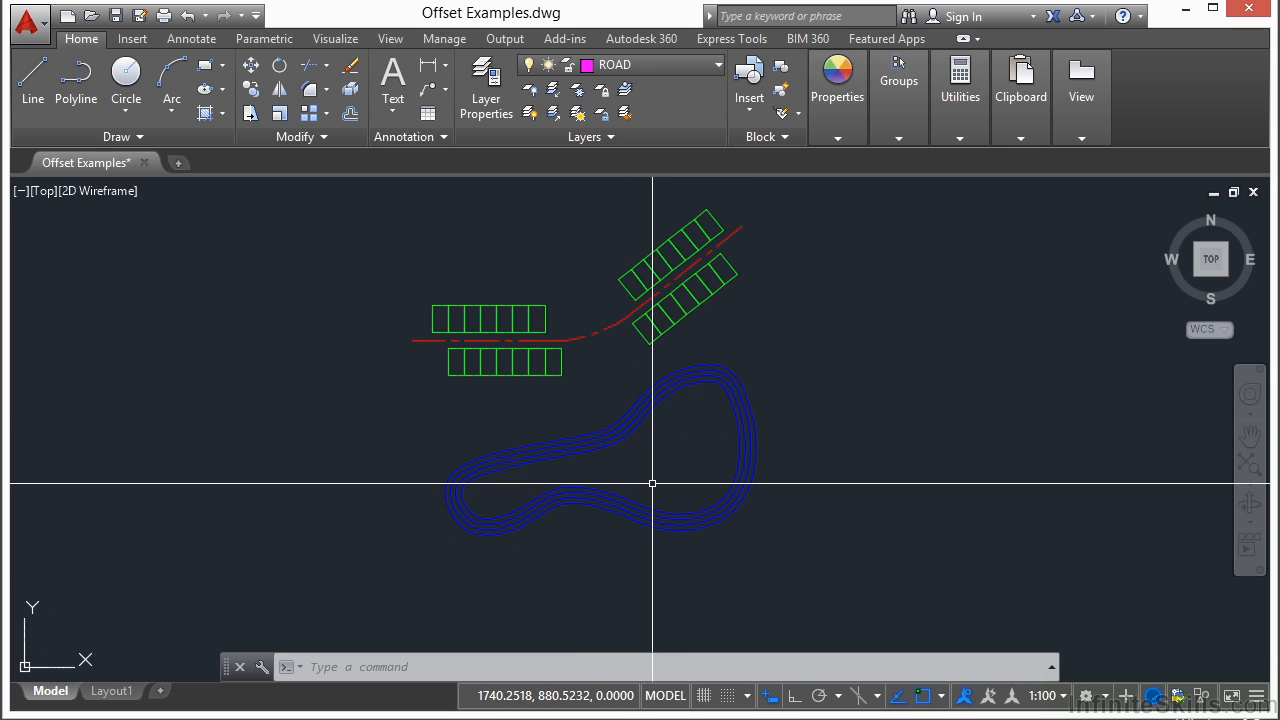
text(off)
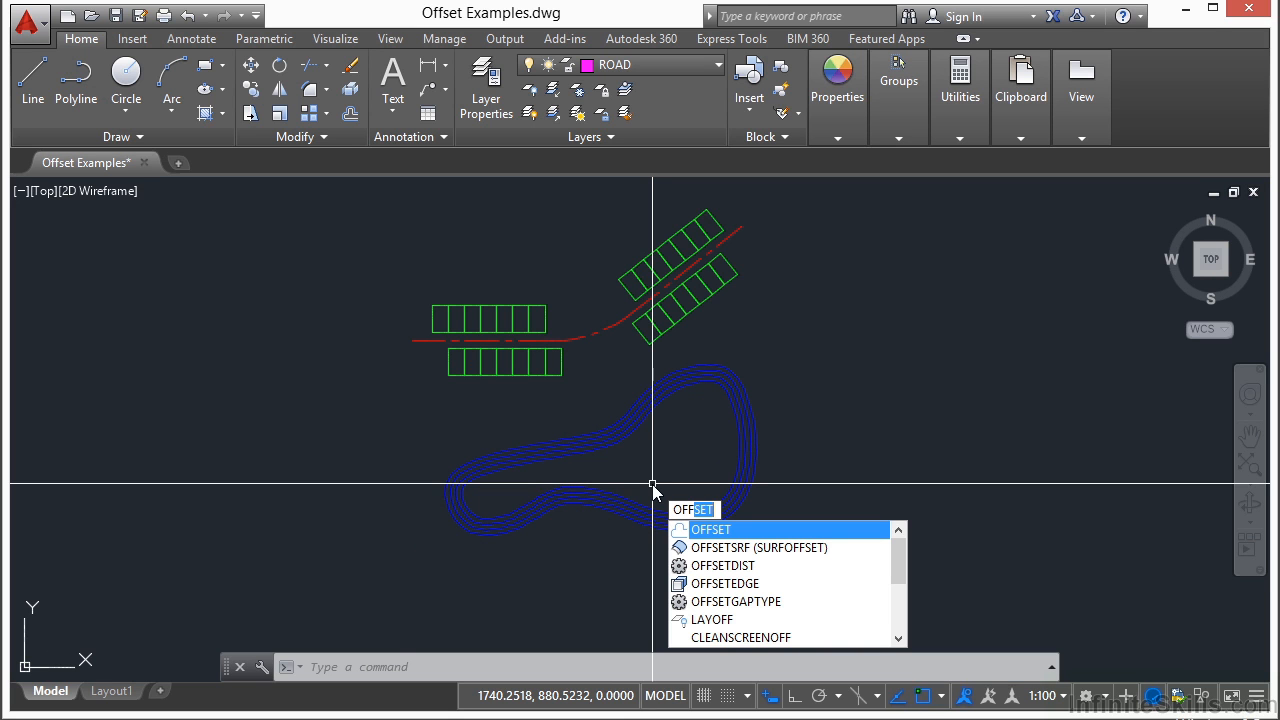
key(Escape)
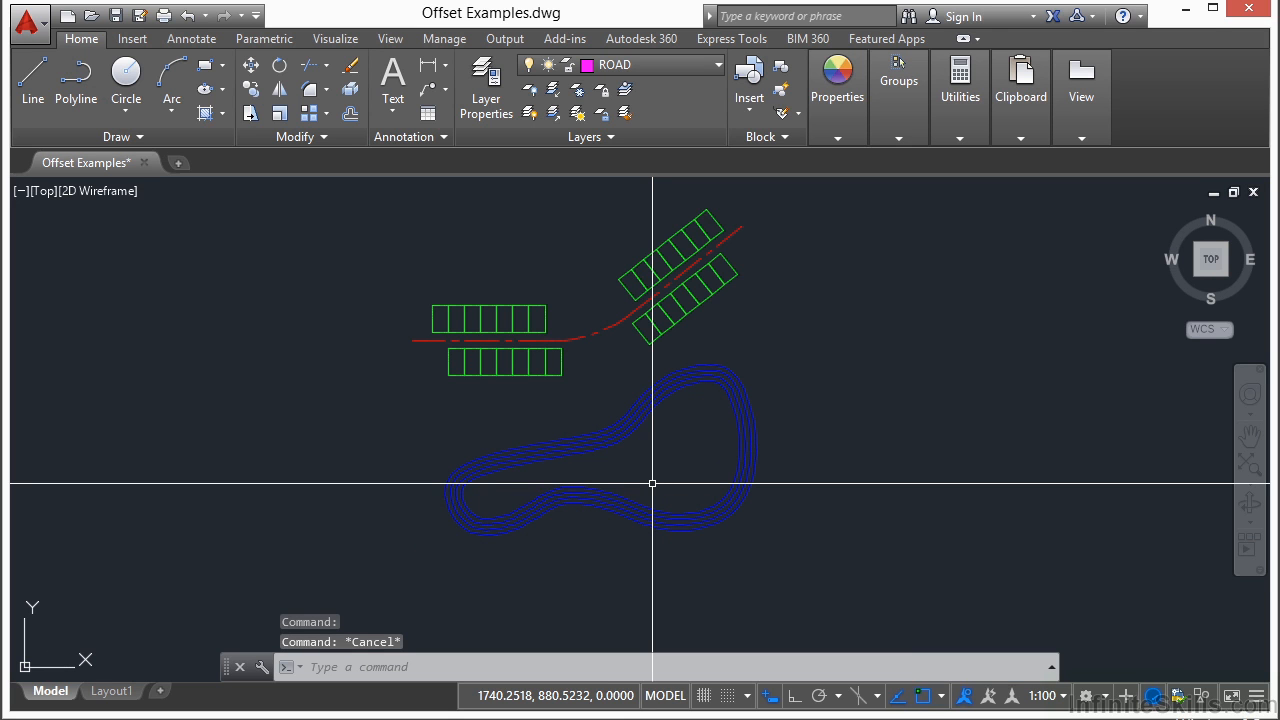
text(o)
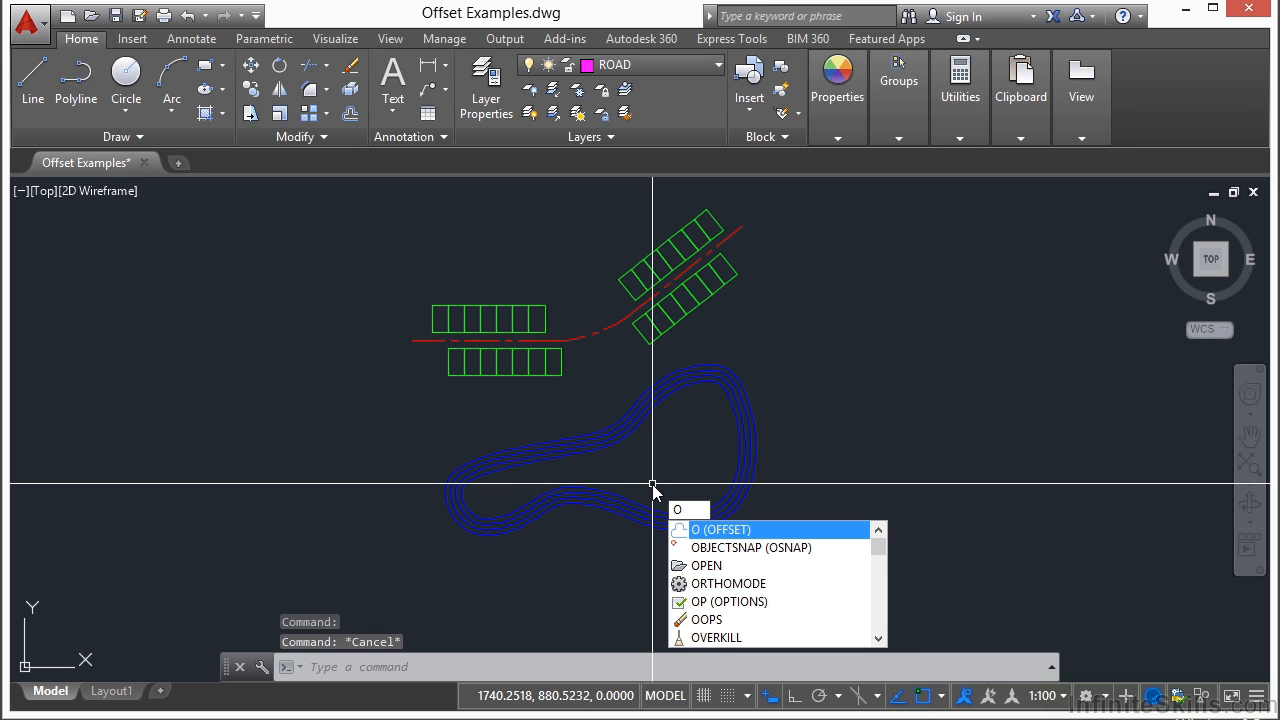
key(Escape)
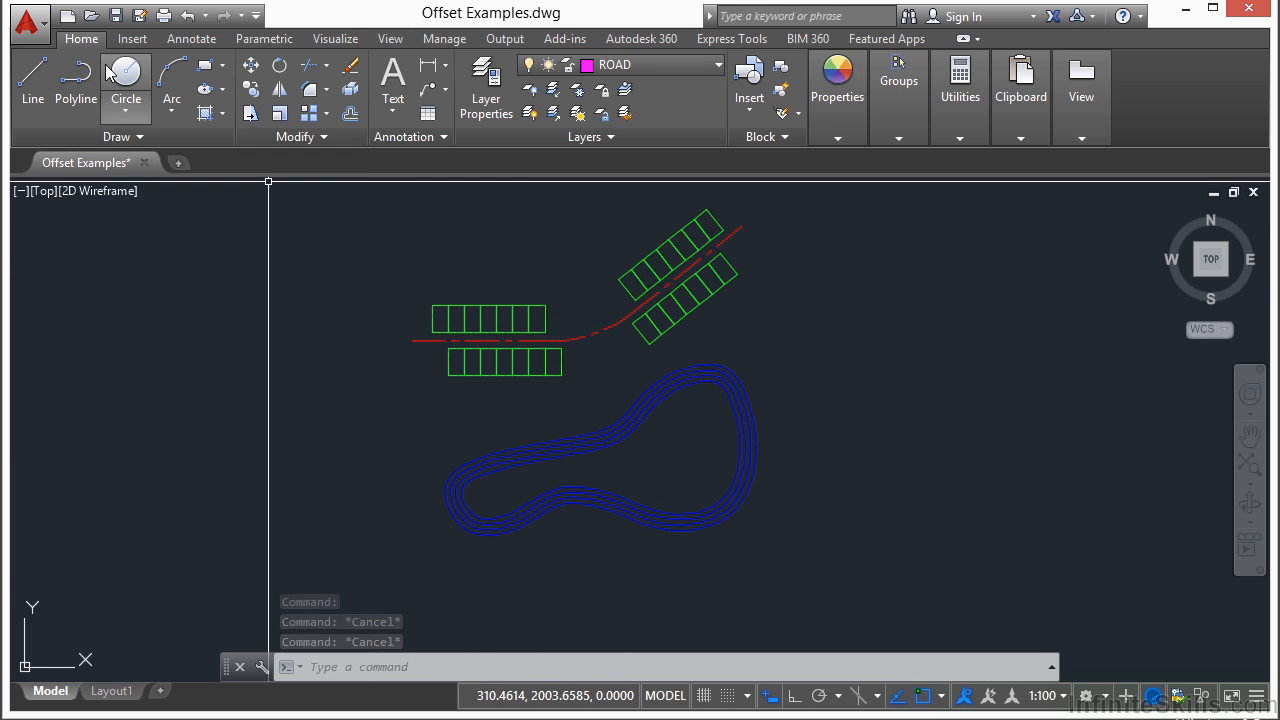
Step: Offset the innermost blue track curve by 20 towards the inside of the loop
click(351, 116)
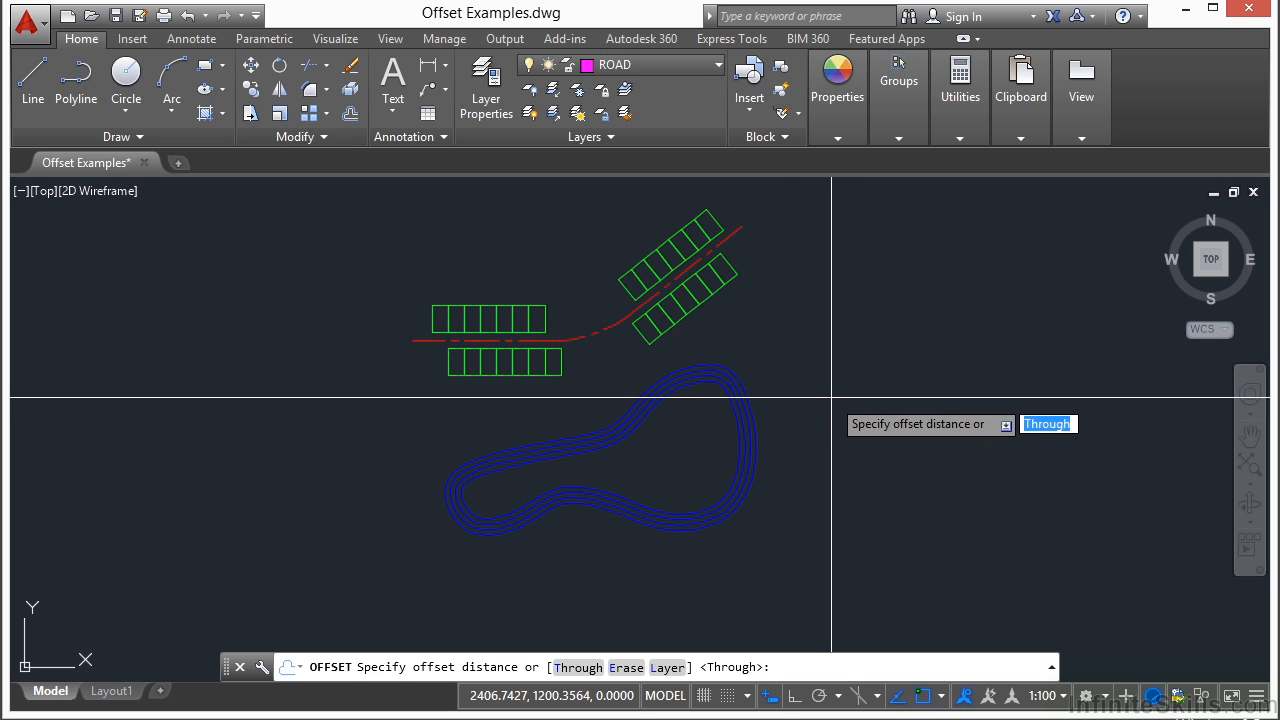
text(20)
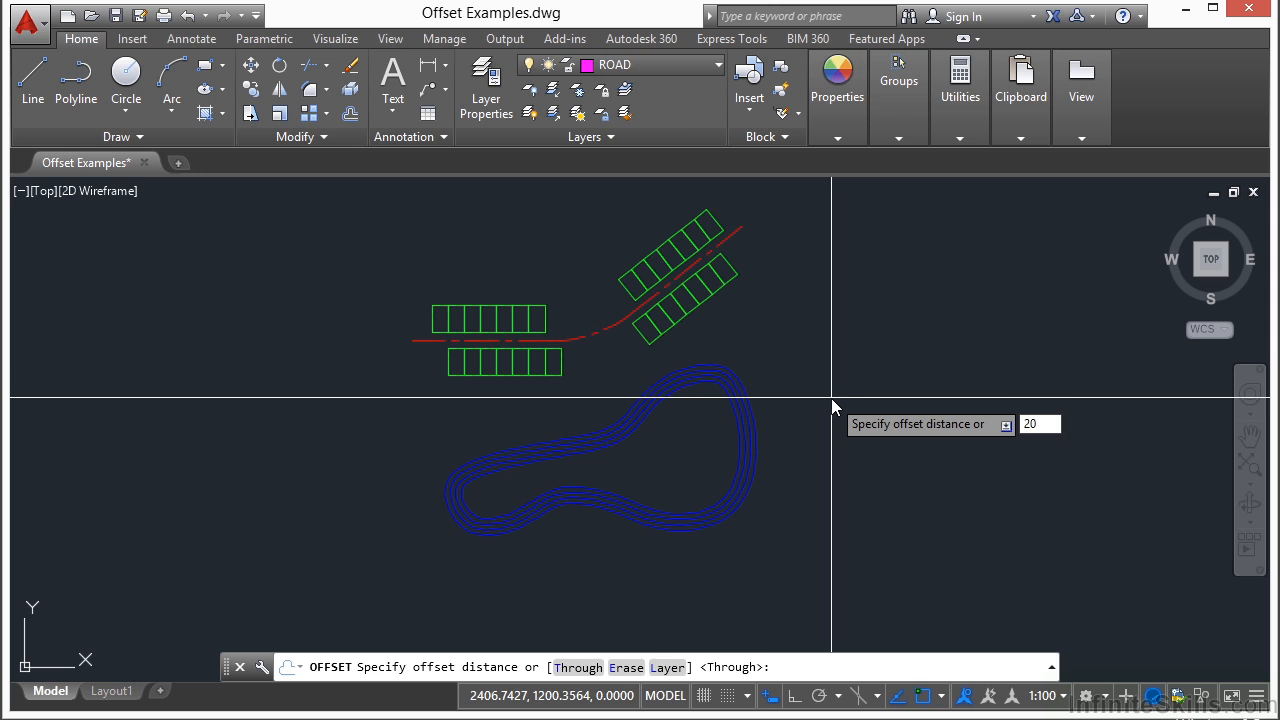
key(Return)
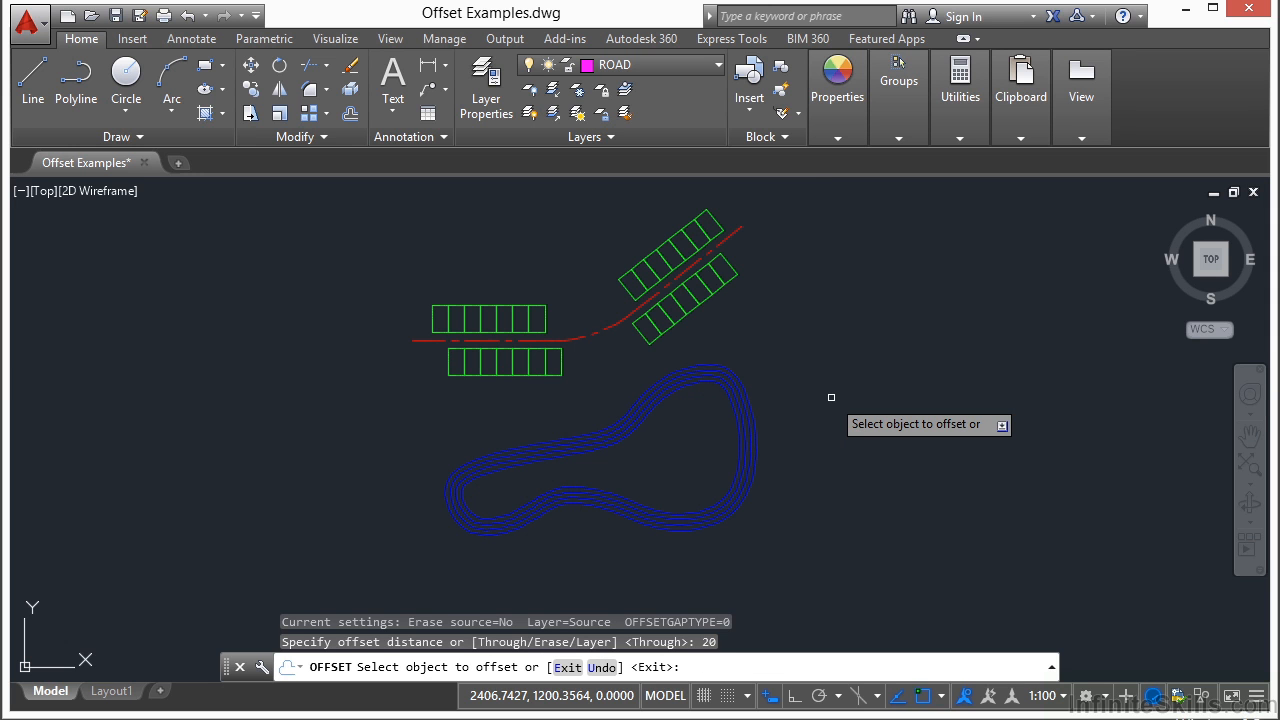
scroll(625, 460, up, 4)
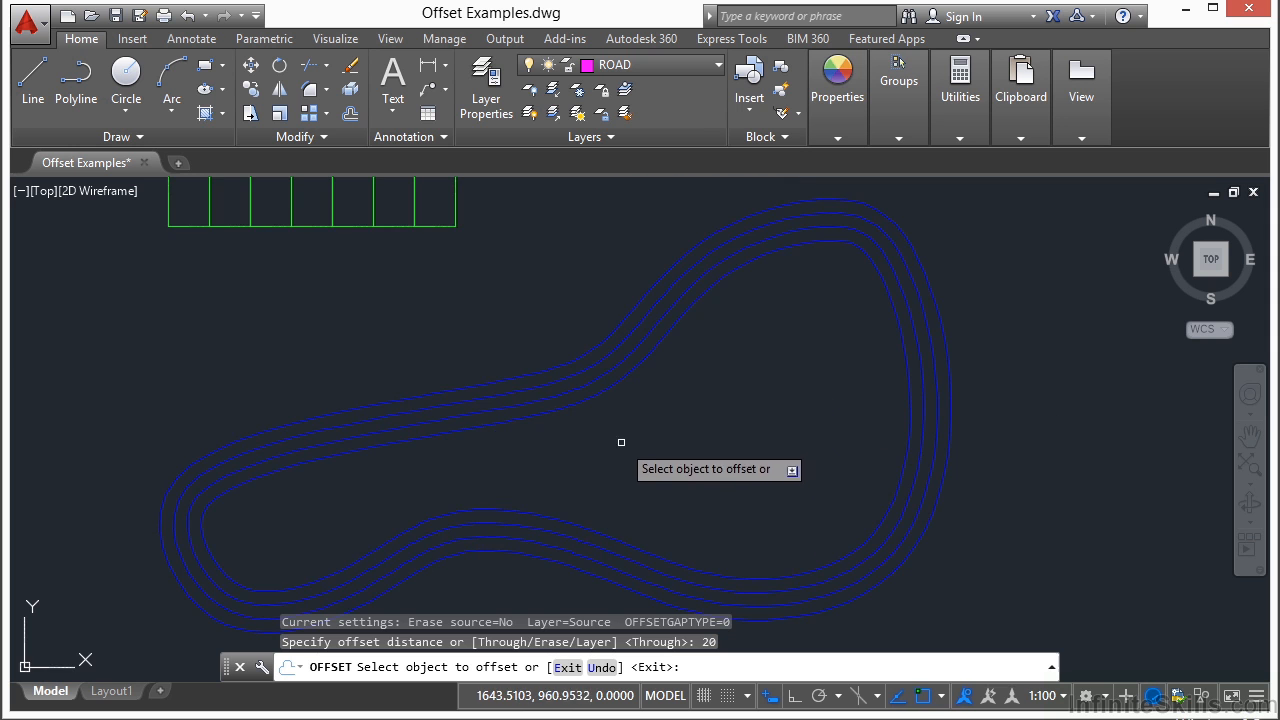
middle_drag(649, 447, 651, 394)
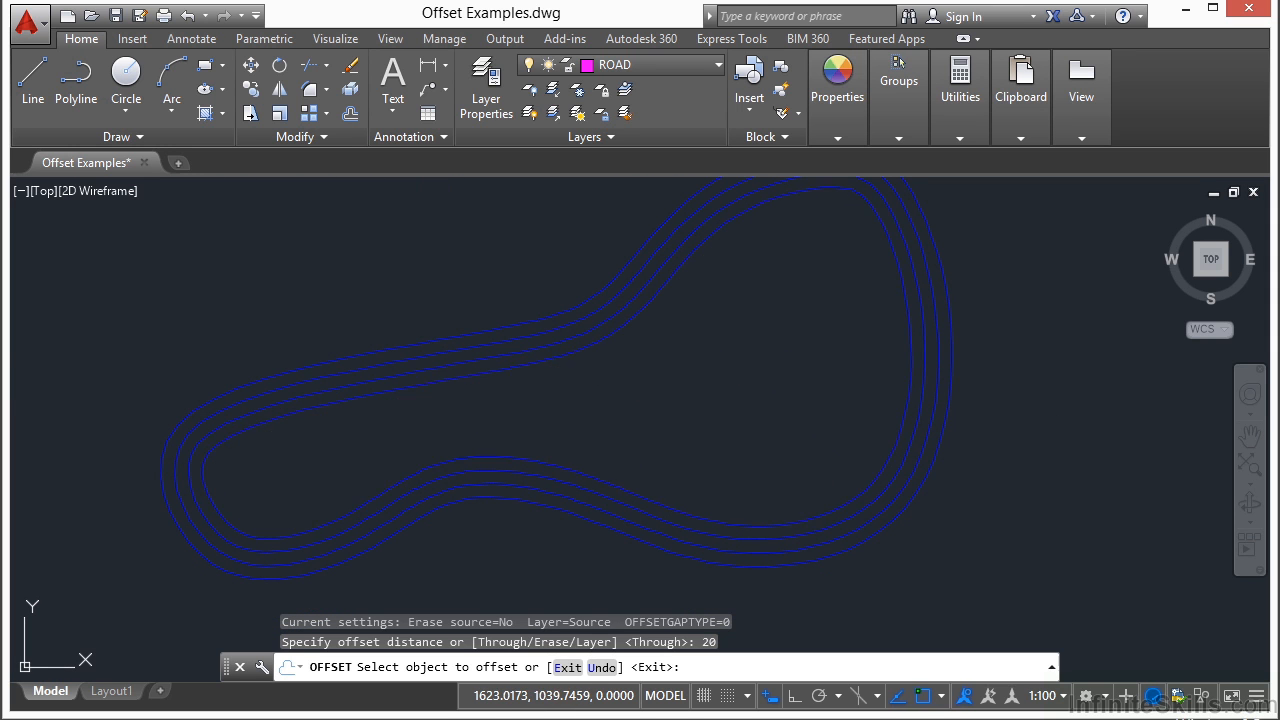
click(609, 334)
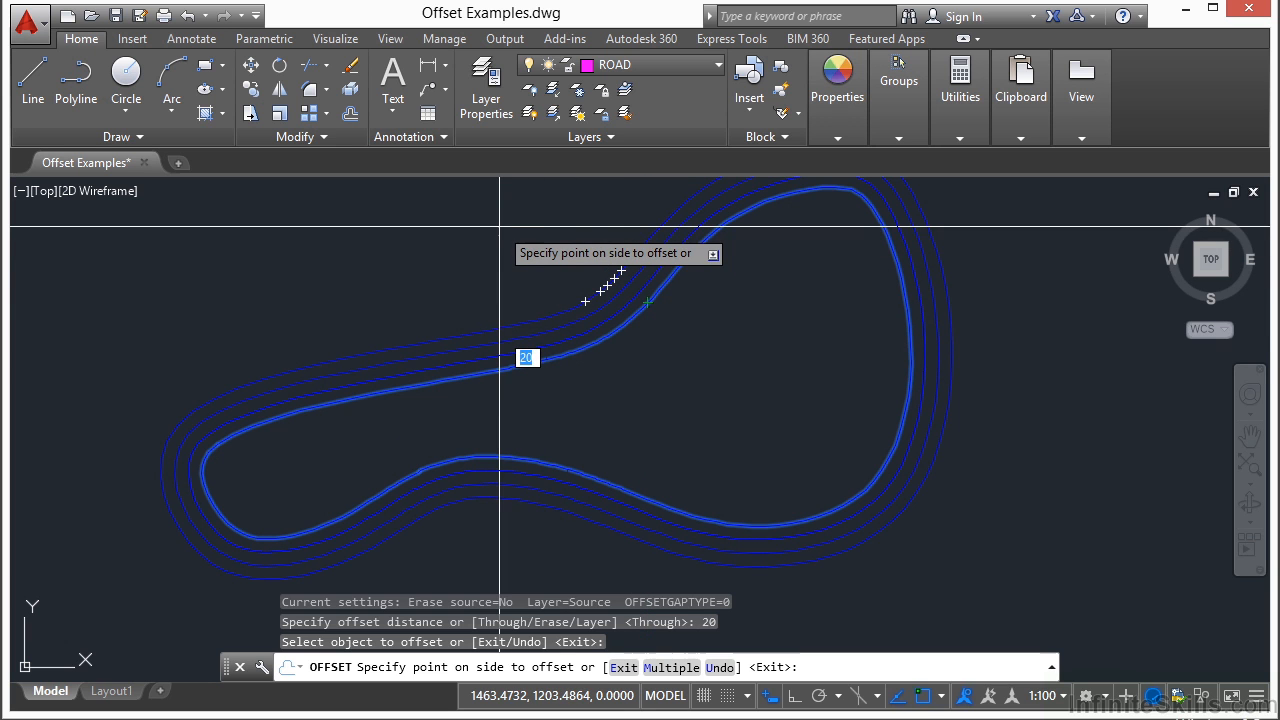
scroll(594, 317, up, 6)
mouse_move(674, 343)
middle_down()
mouse_move(602, 301)
mouse_move(606, 442)
middle_up()
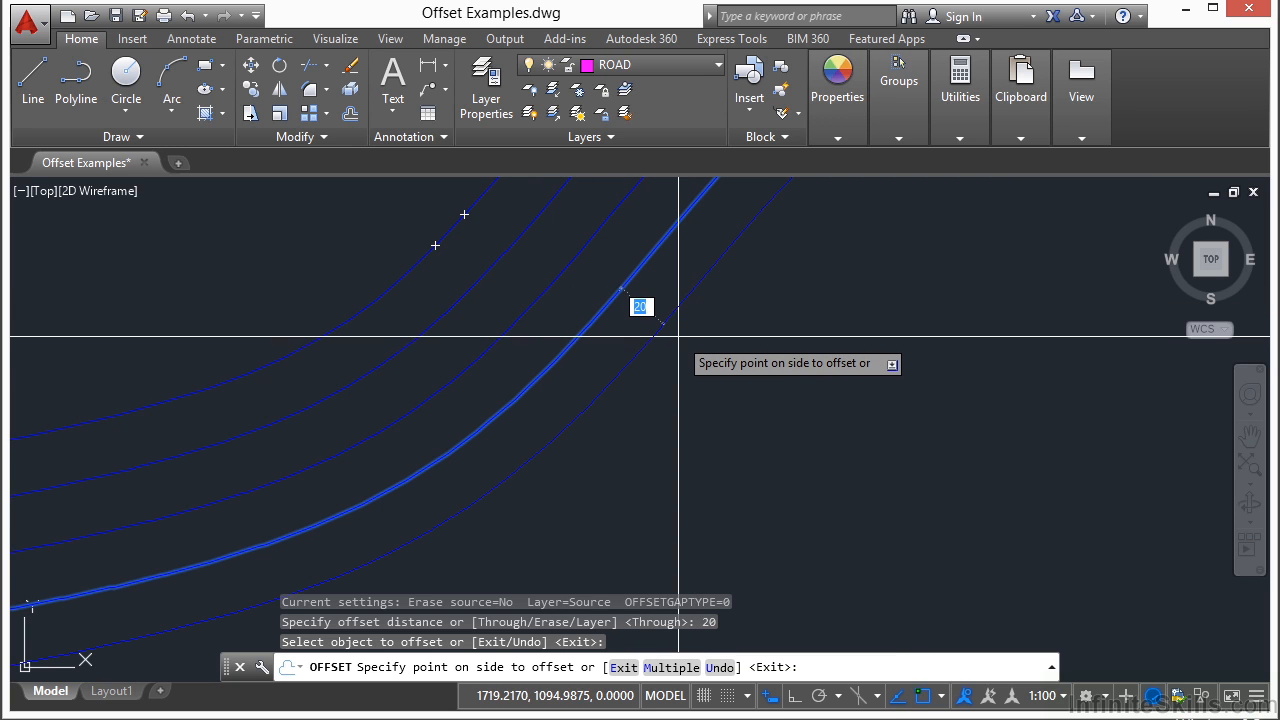
click(756, 356)
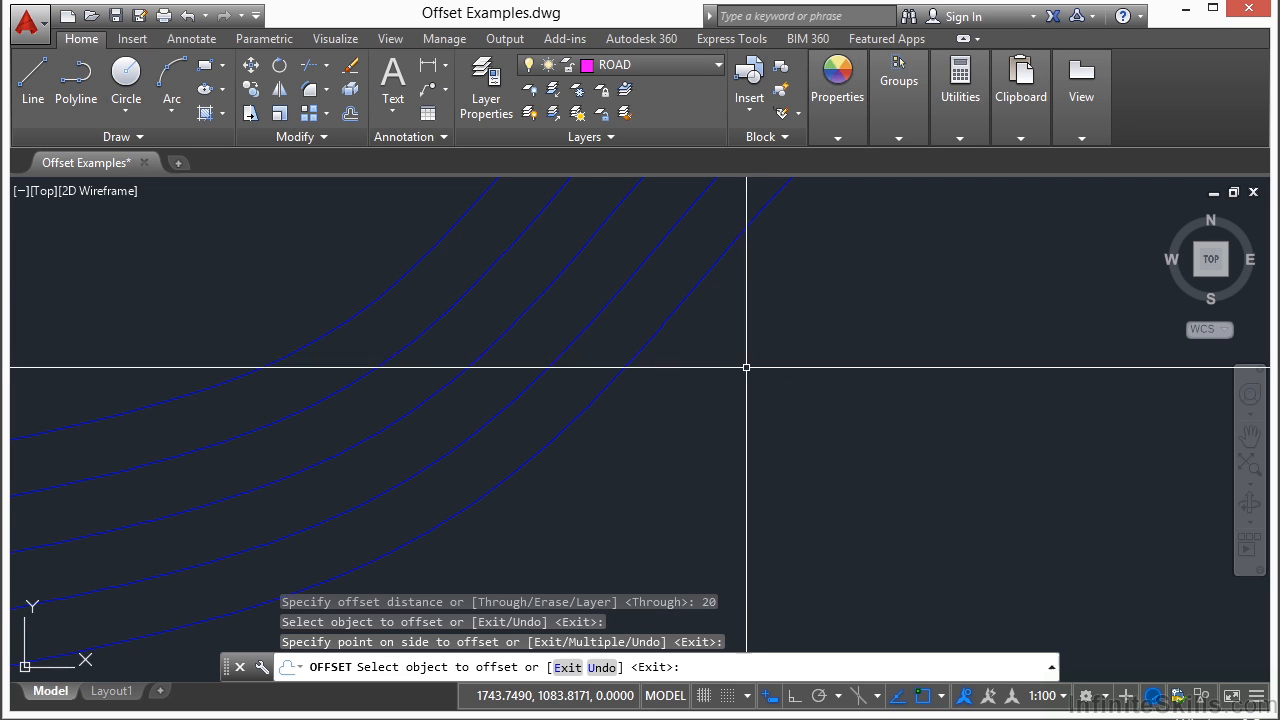
key(Return)
Step: Inspect the nested track curves around the loop and the road centreline between the two parking rows
scroll(650, 345, down, 3)
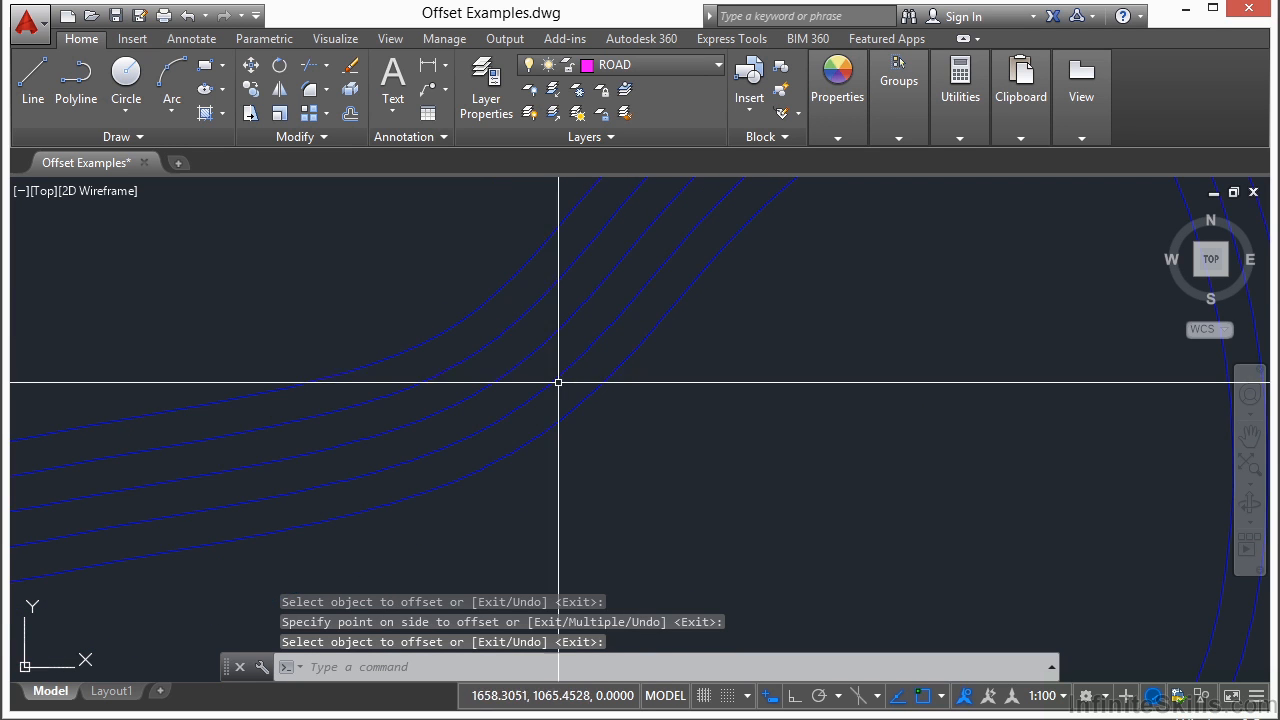
middle_drag(403, 483, 737, 190)
middle_drag(286, 297, 668, 289)
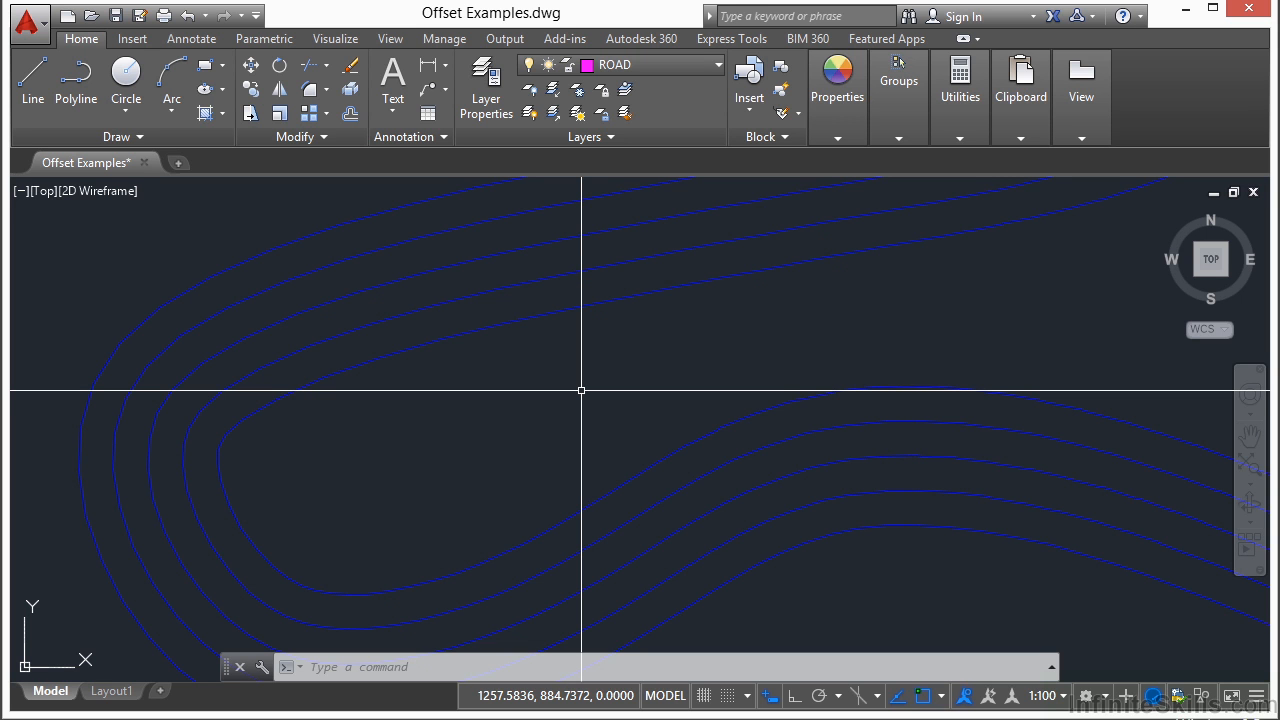
scroll(572, 412, down, 6)
middle_drag(677, 294, 590, 465)
scroll(471, 323, up, 5)
scroll(769, 388, up, 1)
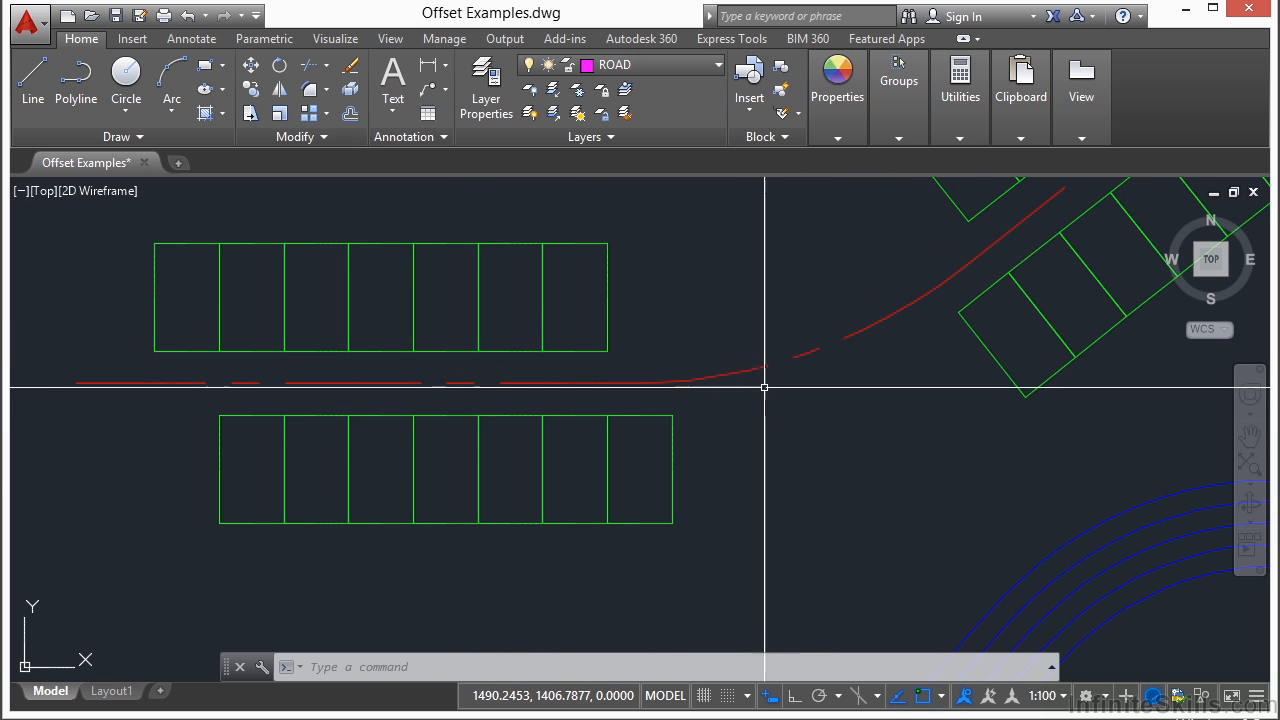
scroll(769, 388, down, 3)
scroll(571, 382, up, 3)
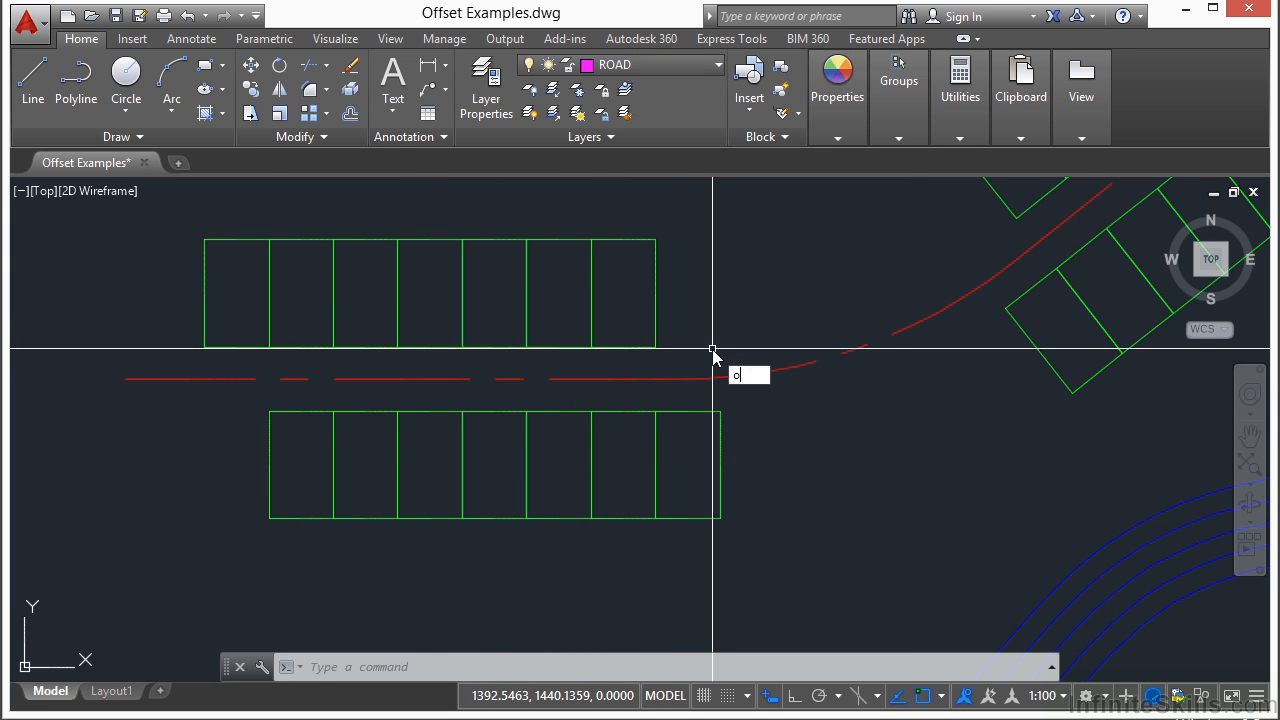
Step: Start Offset and set its layer option for offset objects to Current
key(Return)
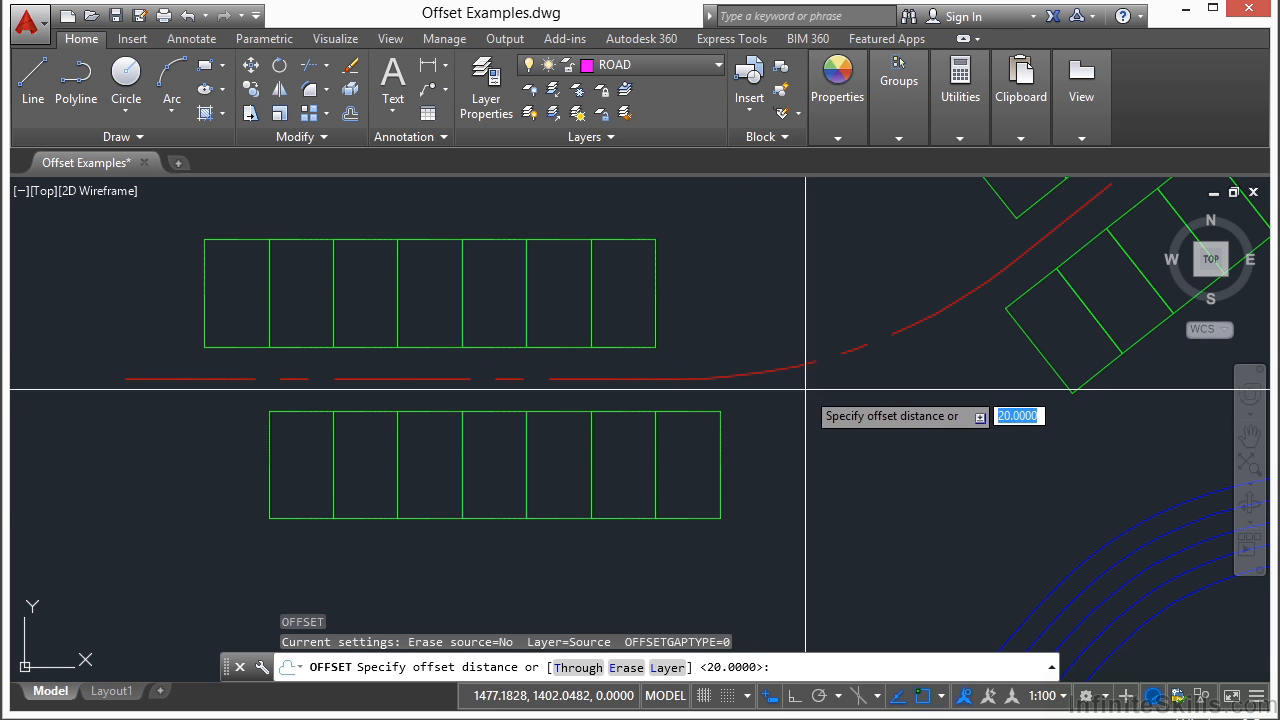
middle_drag(934, 517, 783, 430)
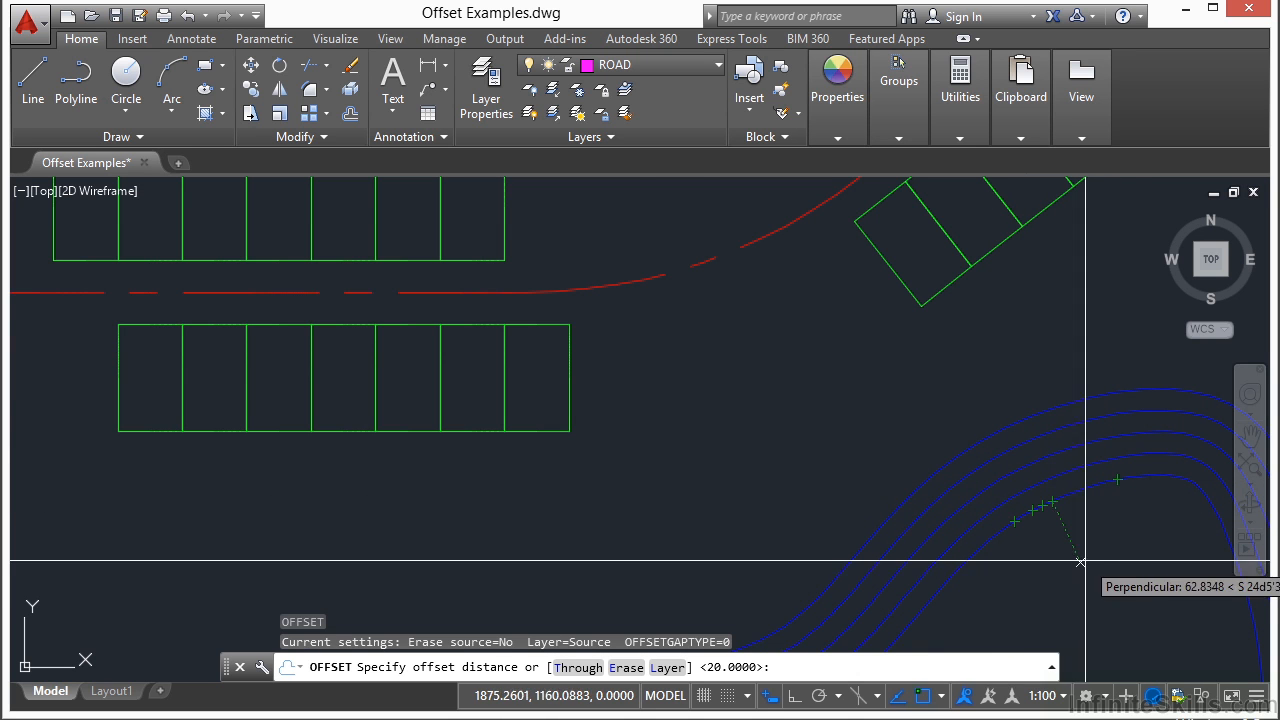
middle_drag(712, 370, 742, 452)
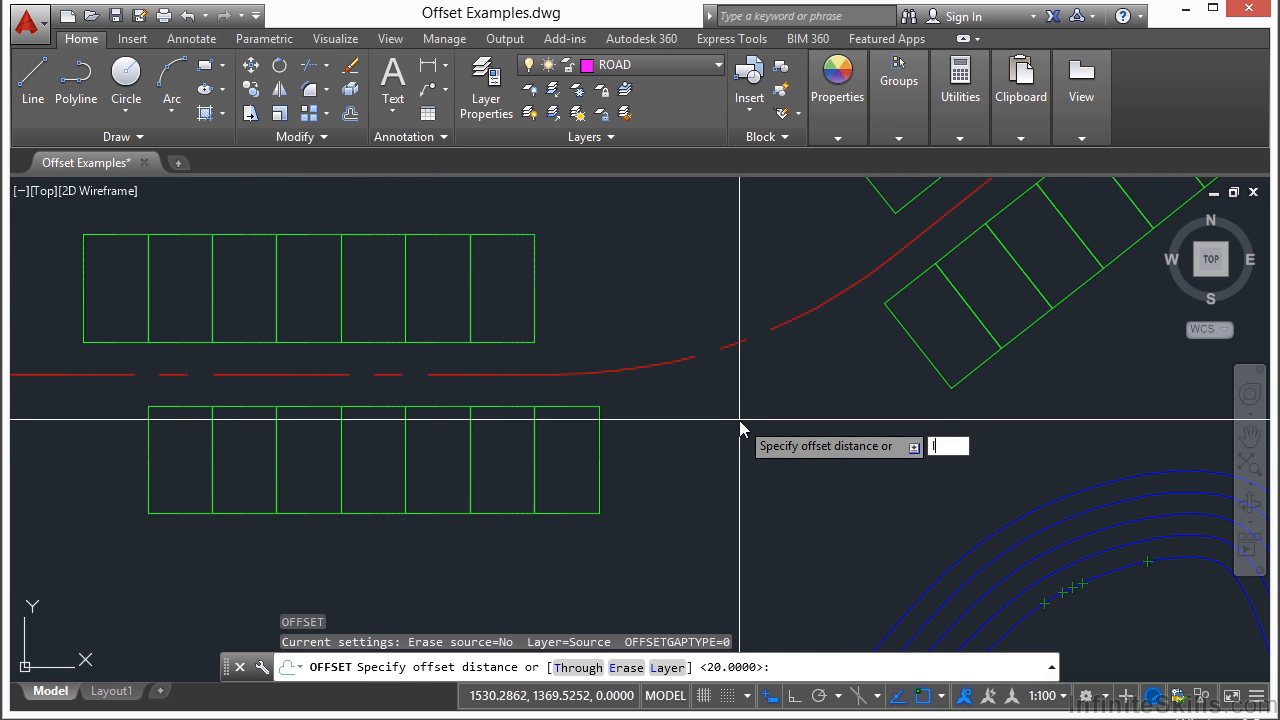
key(Return)
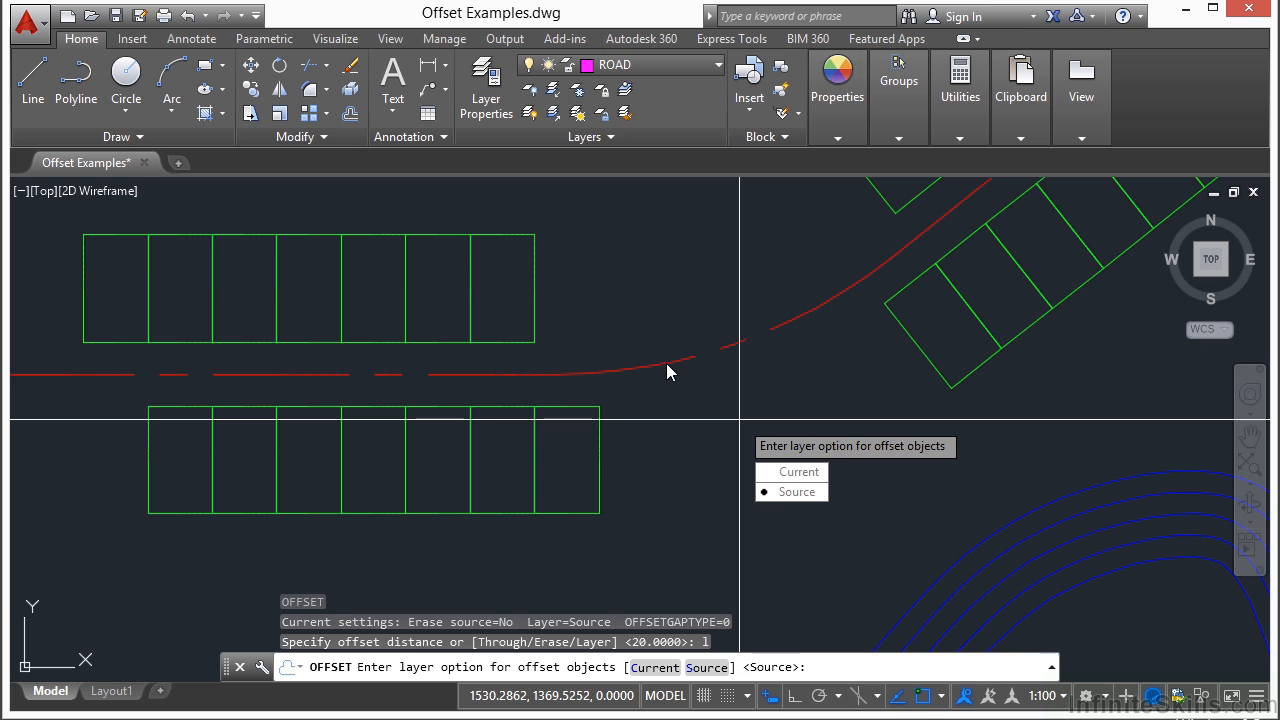
click(798, 472)
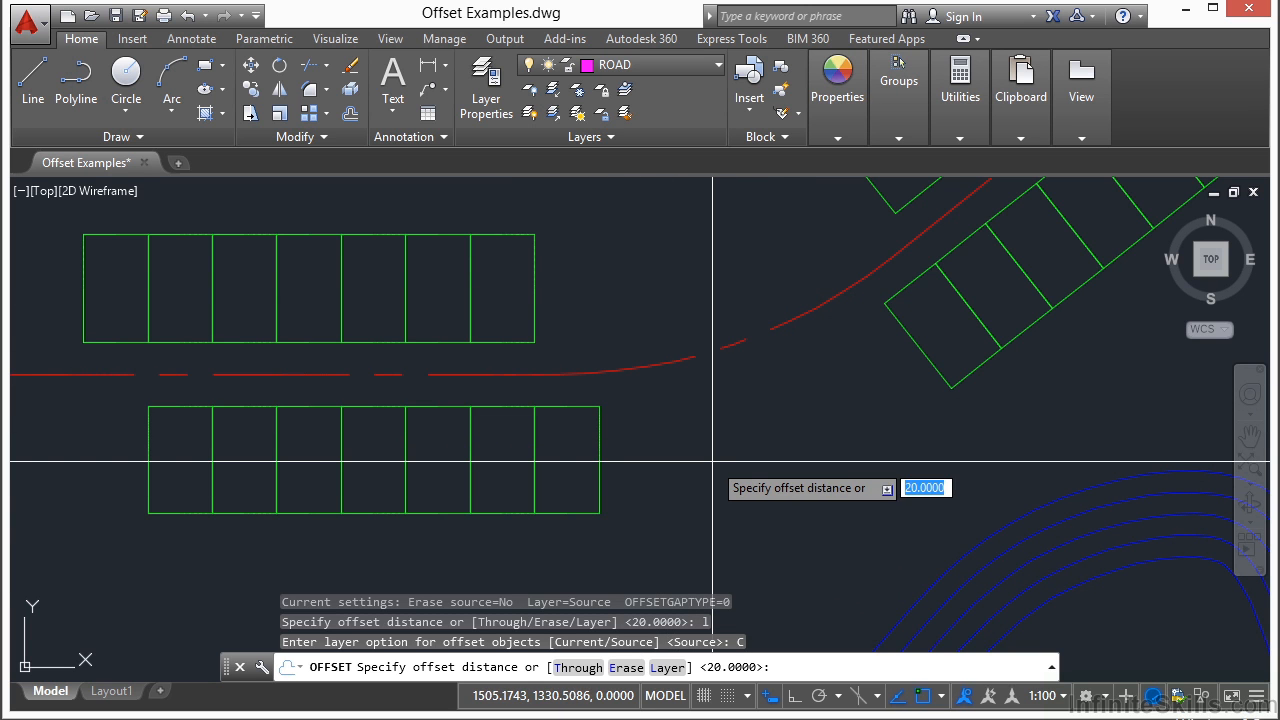
Step: Offset the red road centreline with the Through option, passing through a stall-line endpoint on the upper edge of the lower parking row
key(Return)
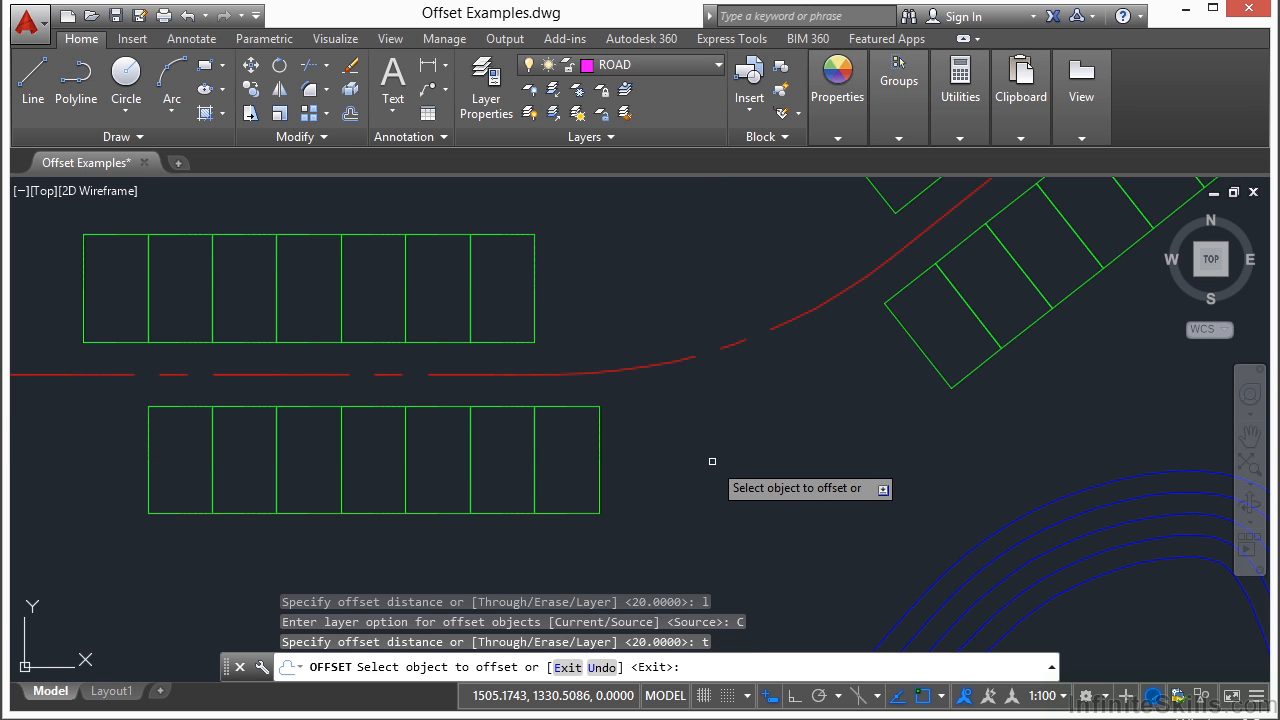
click(544, 370)
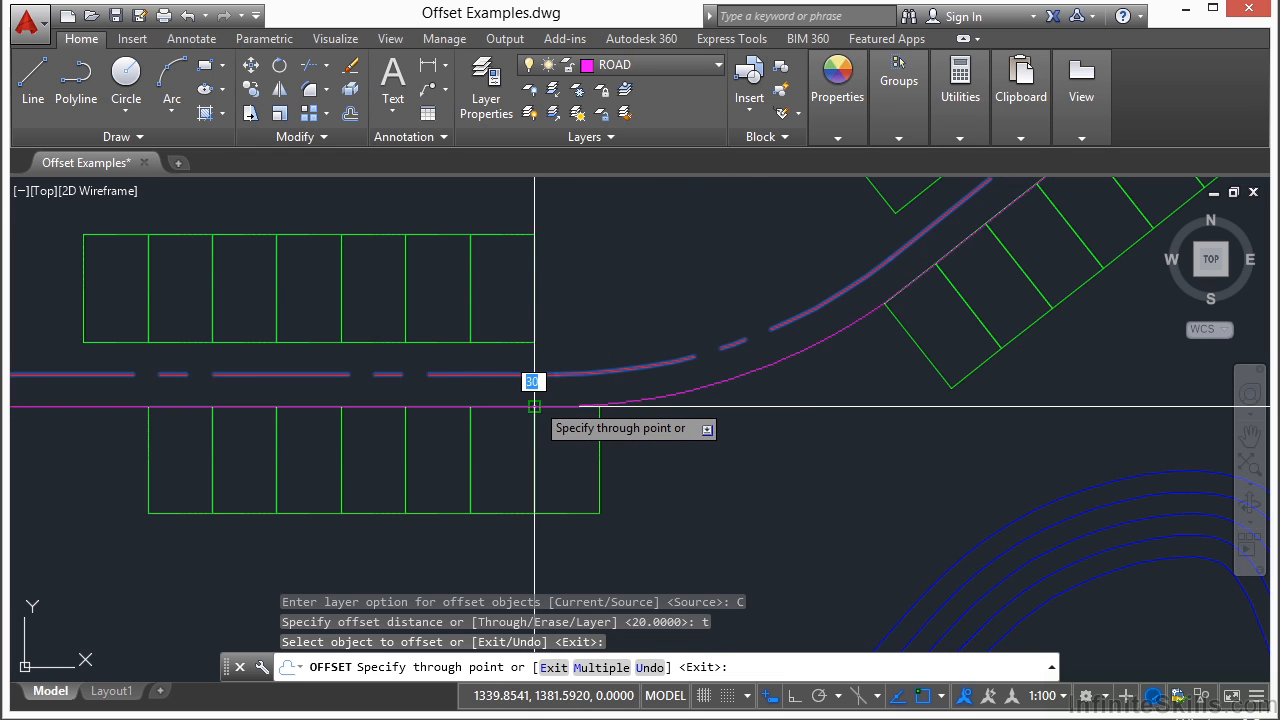
scroll(524, 408, up, 4)
scroll(540, 395, up, 2)
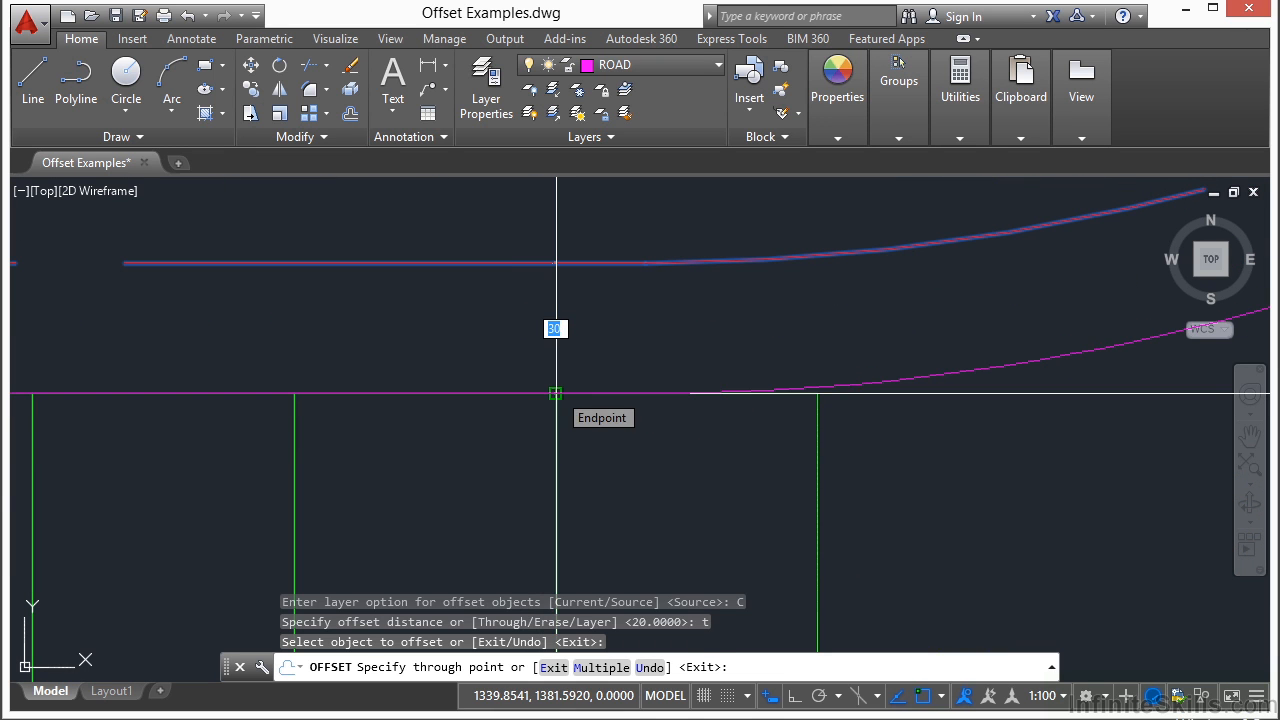
click(556, 393)
scroll(423, 426, down, 4)
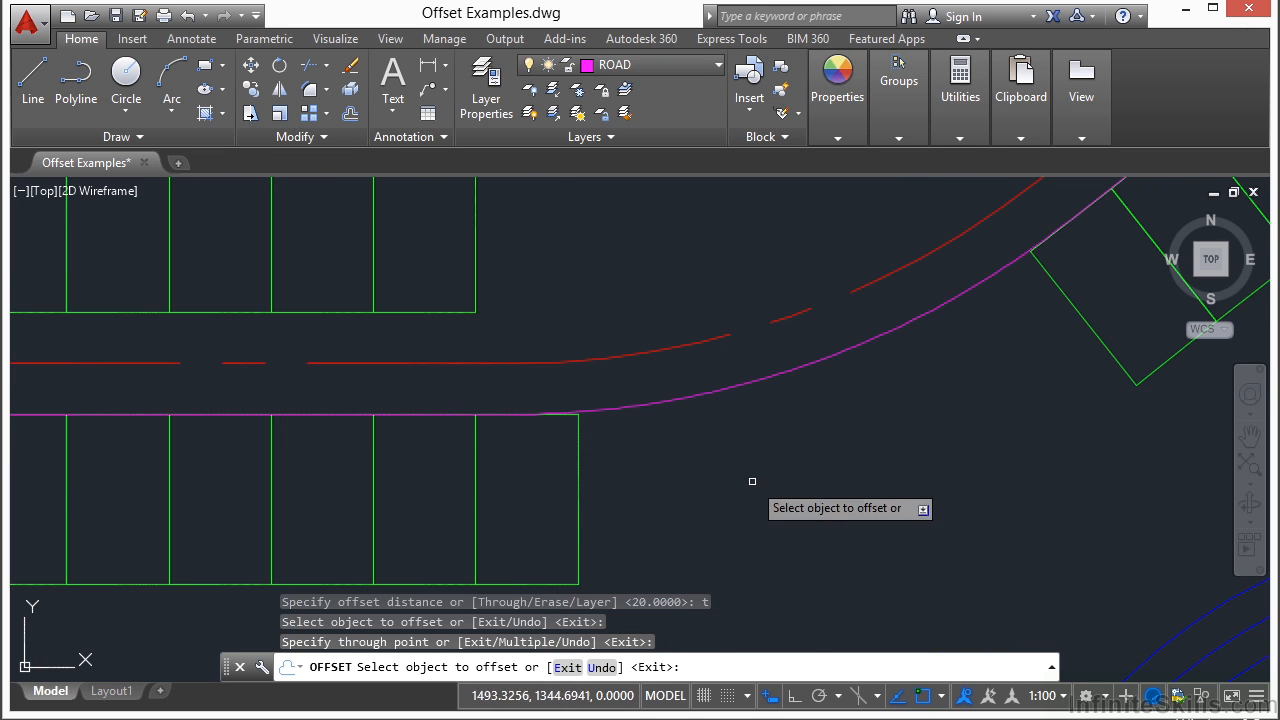
key(Return)
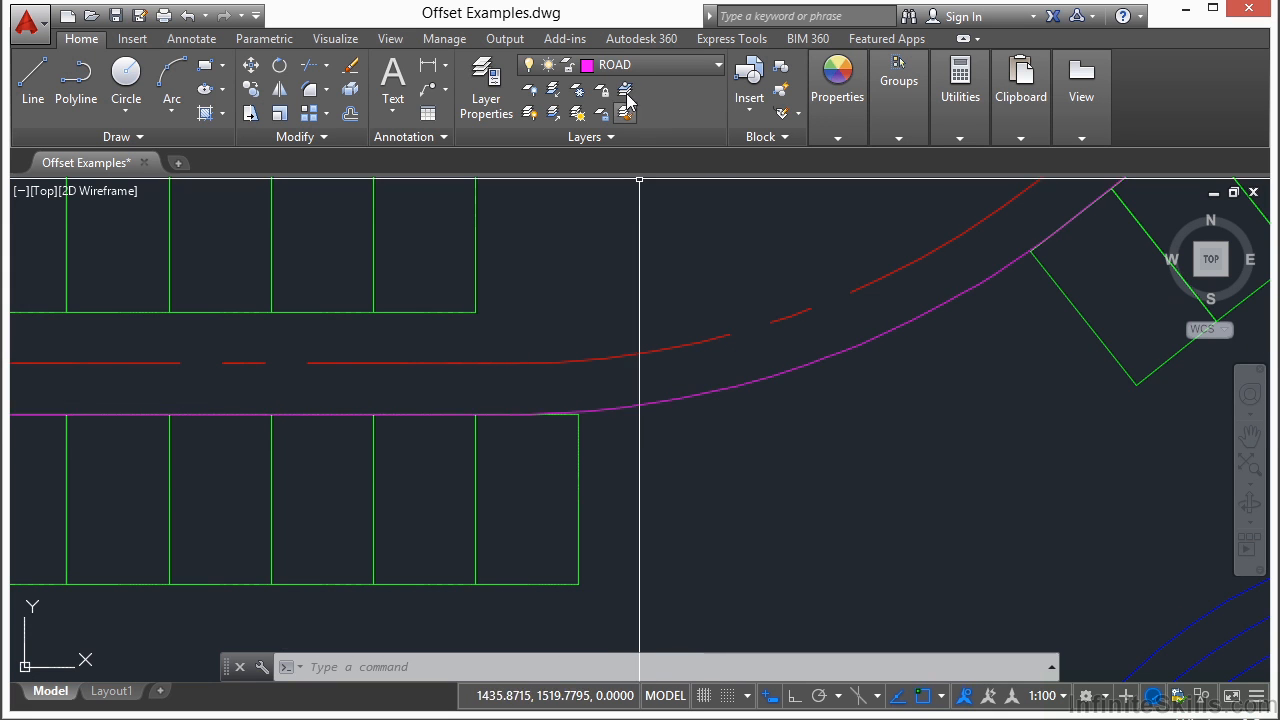
Step: Offset the red road centreline with the Through option, passing through a stall-line endpoint on the lower edge of the upper parking row
text(o)
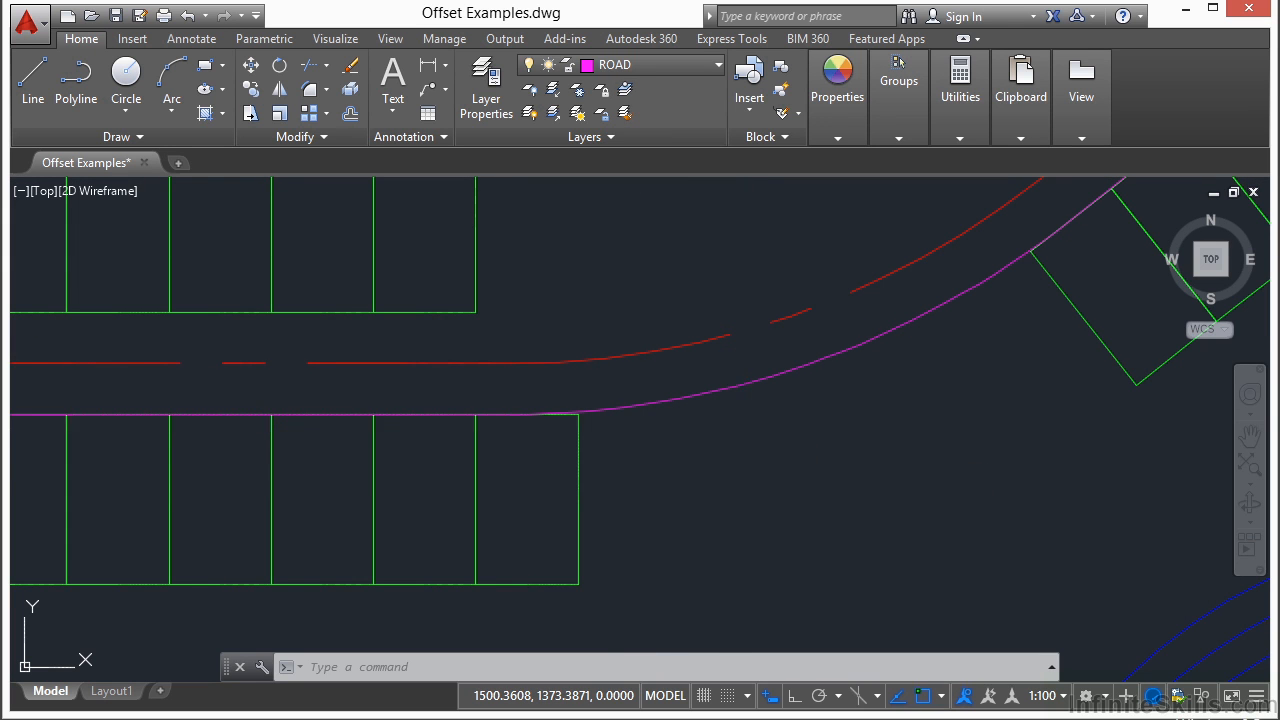
key(Return)
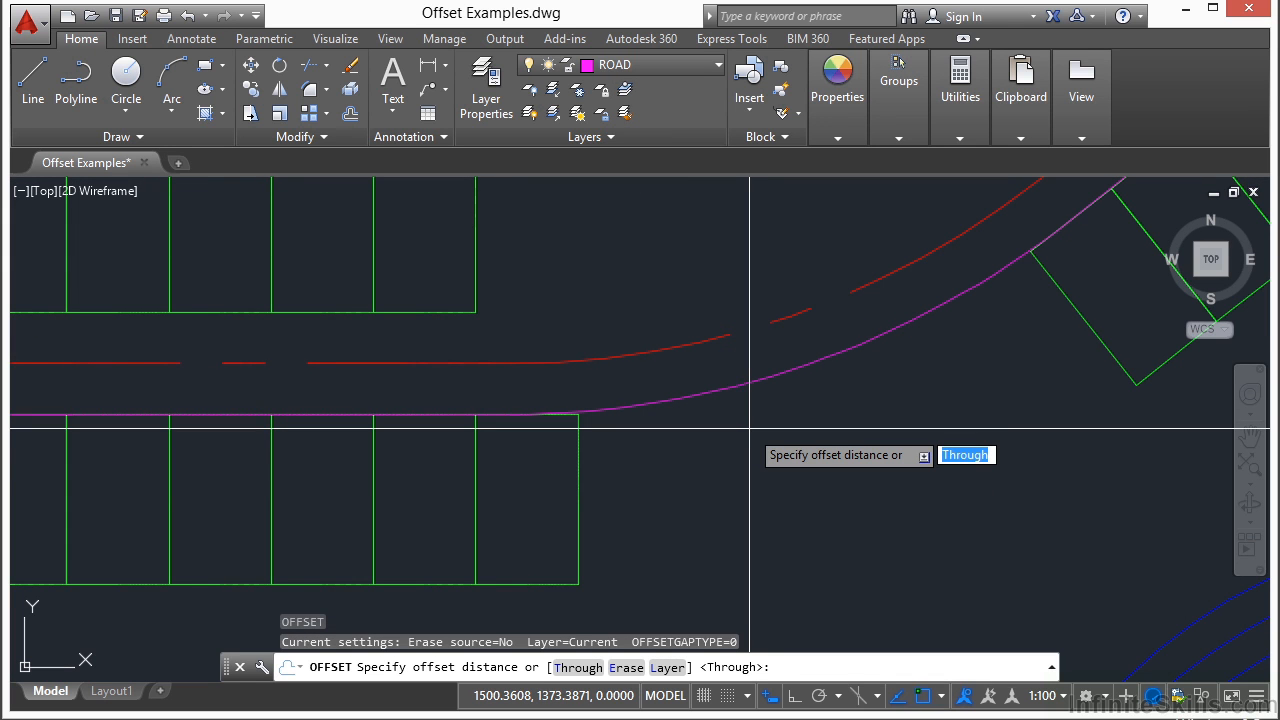
key(Return)
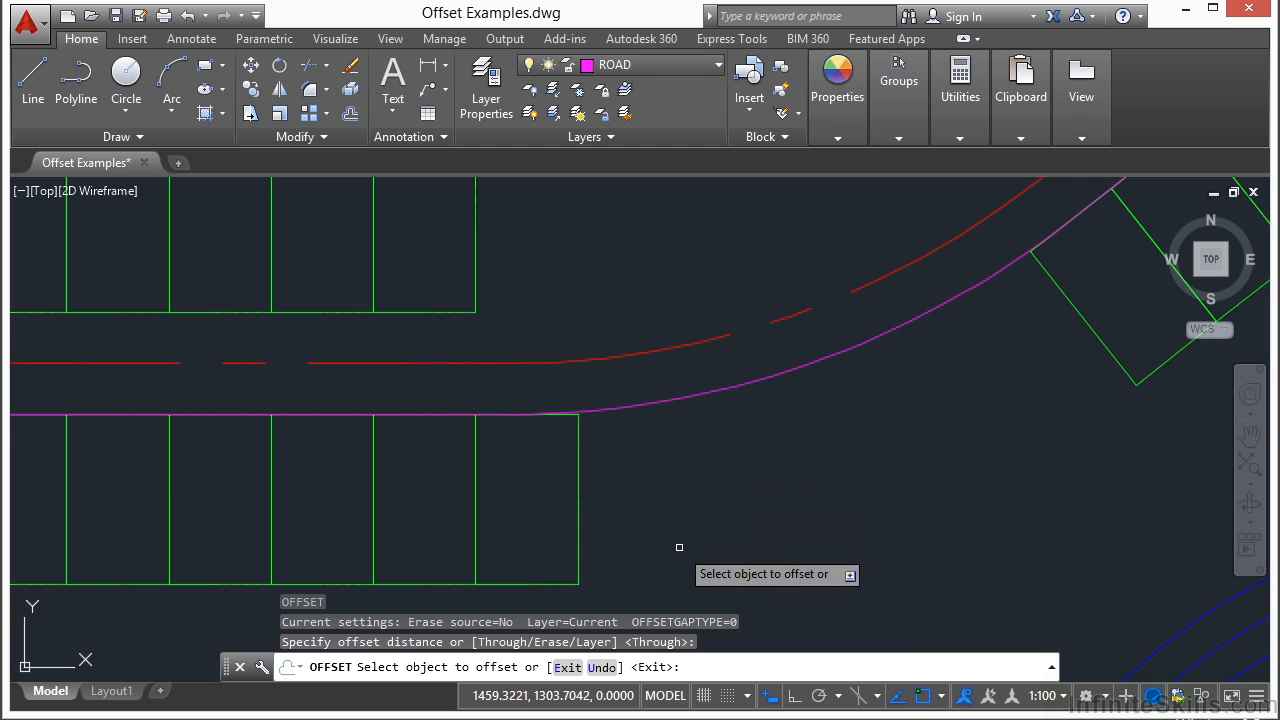
click(567, 356)
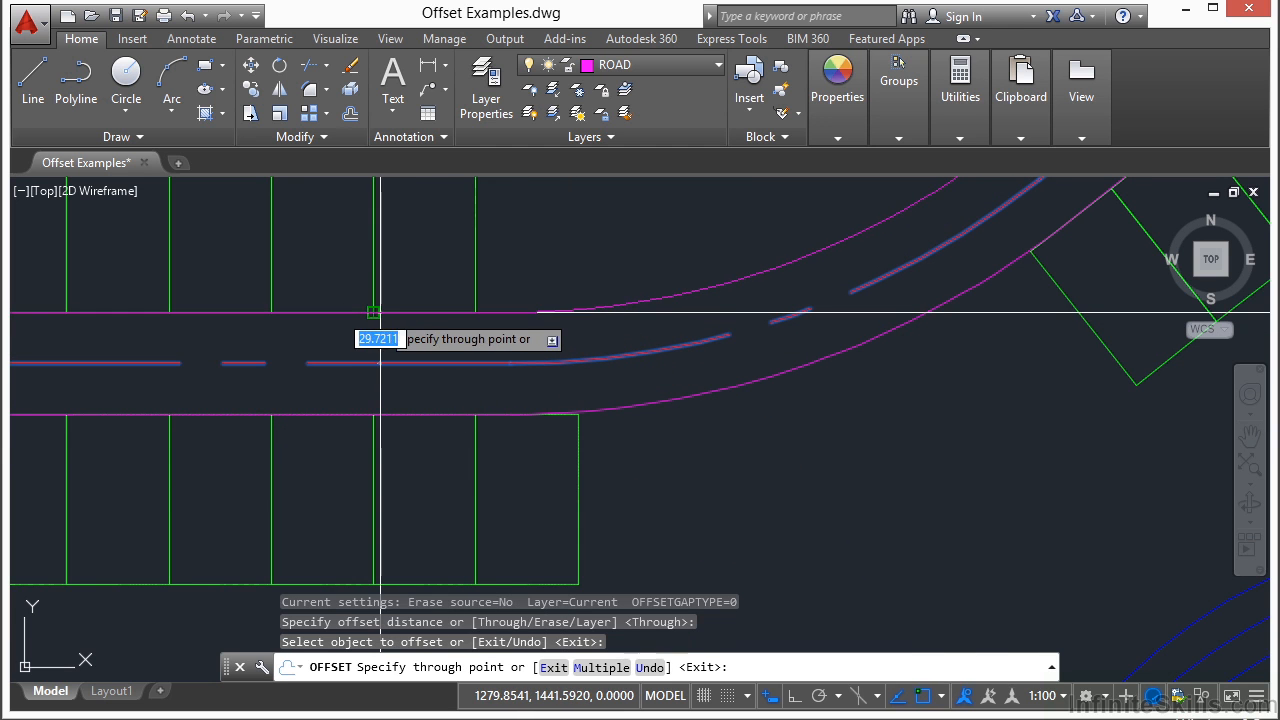
click(411, 315)
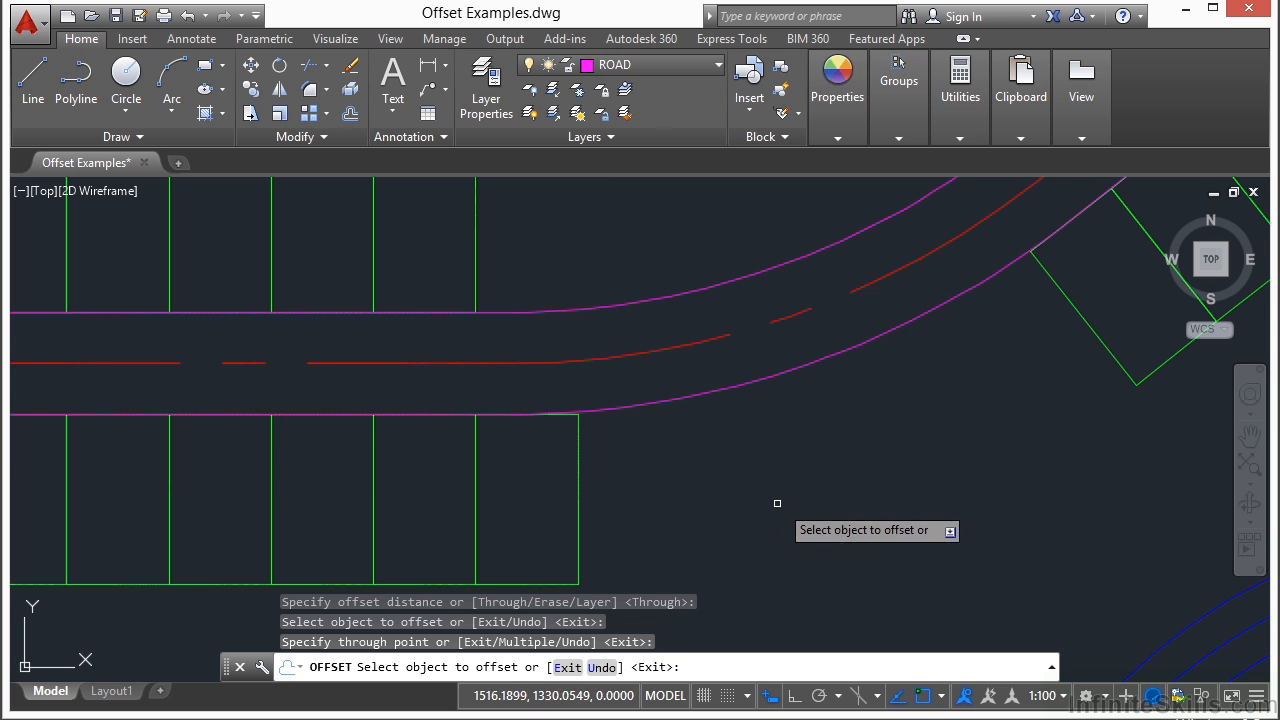
key(Return)
scroll(727, 440, down, 3)
middle_drag(777, 443, 594, 471)
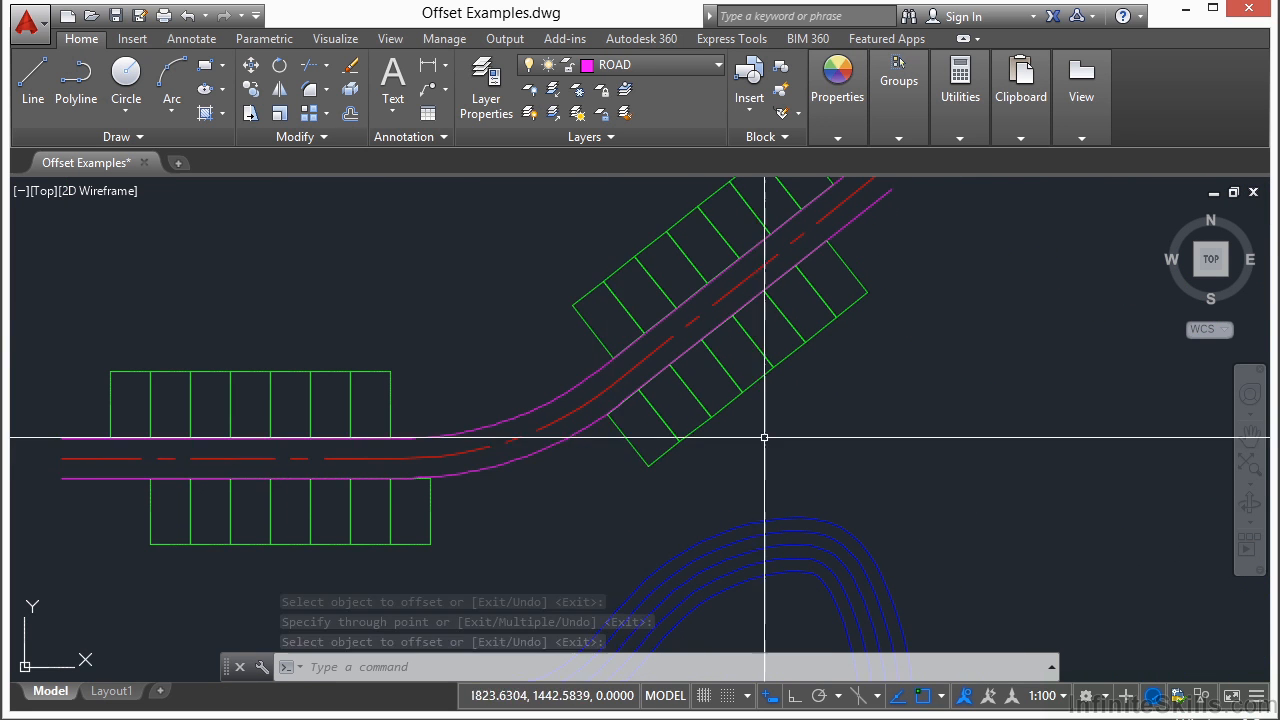
scroll(923, 423, down, 3)
middle_drag(894, 431, 837, 354)
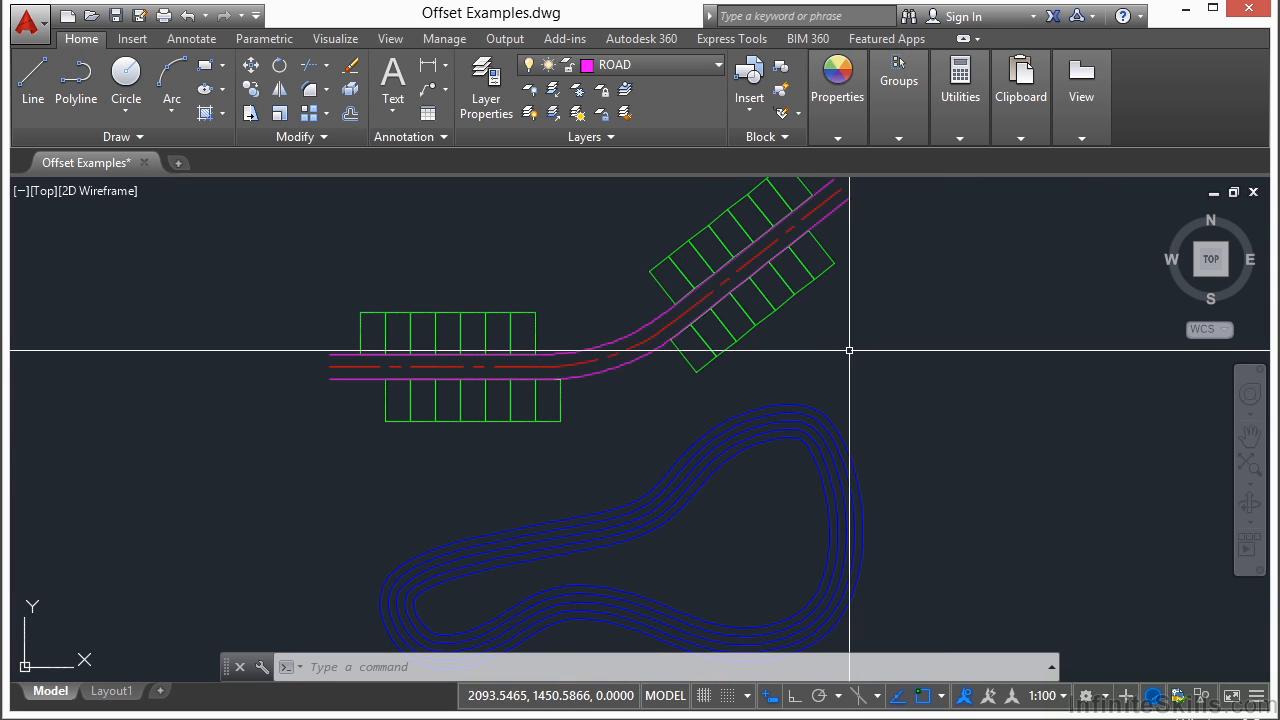